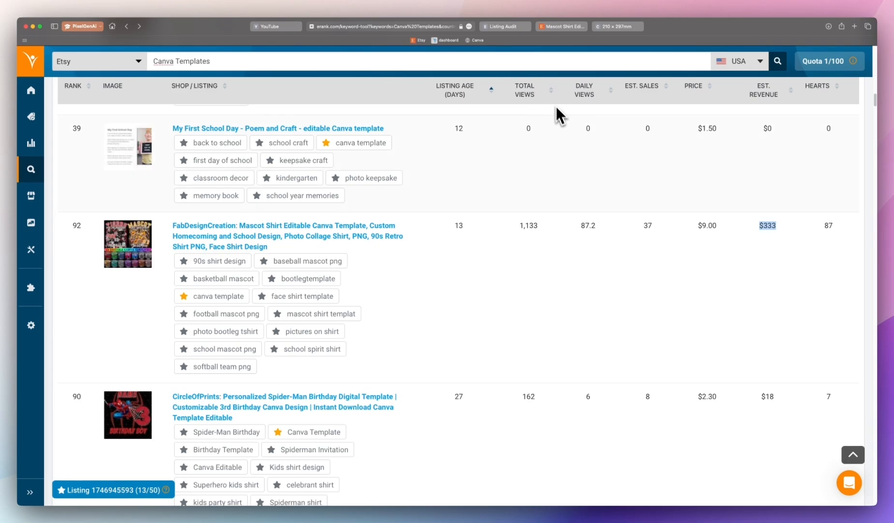
# Step: Review the competitor's mascot shirt listing and the elements making up the mascot design in Canva
pyautogui.click(561, 26)
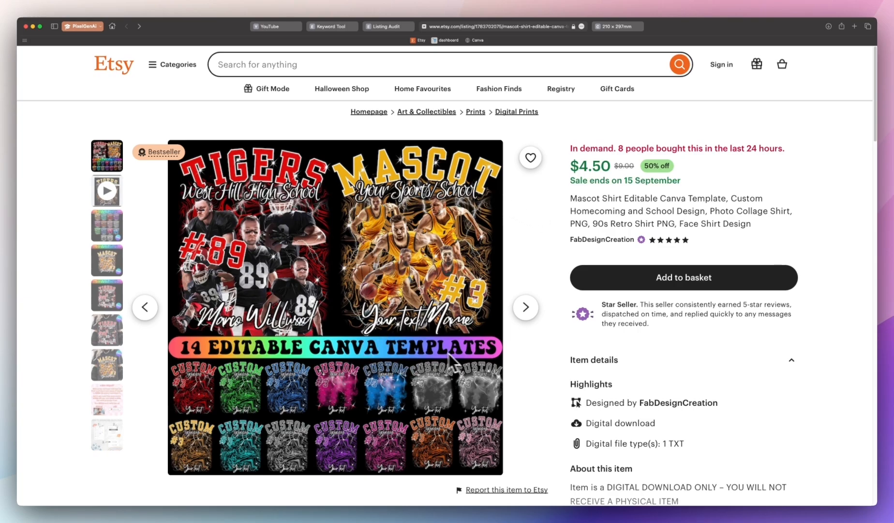
pyautogui.click(617, 27)
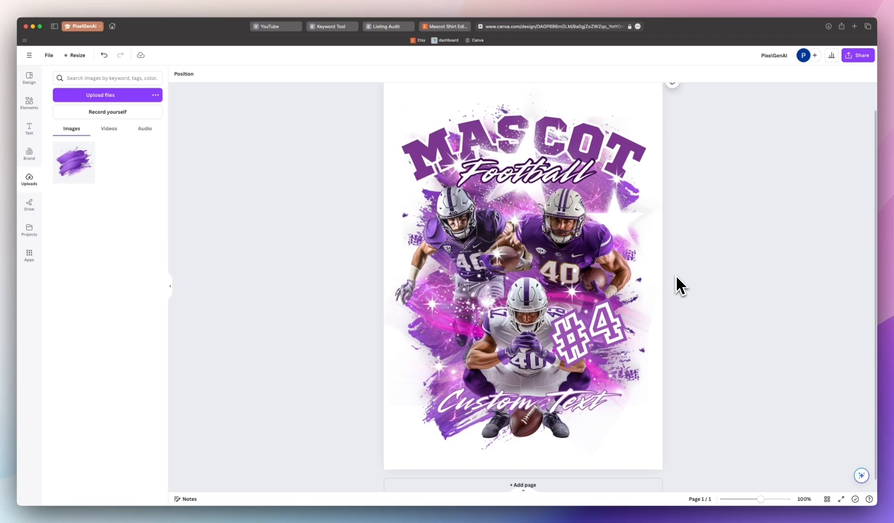
pyautogui.moveTo(690, 113); pyautogui.dragTo(719, 123)
pyautogui.click(293, 429)
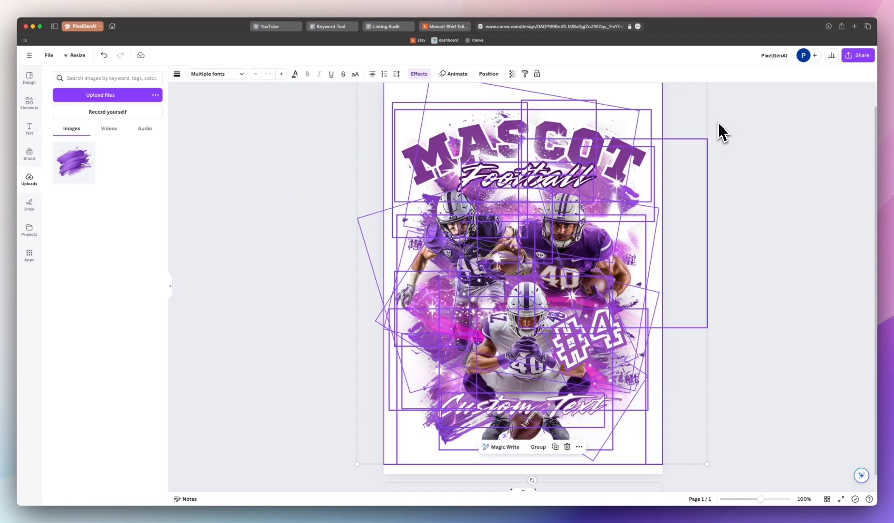
pyautogui.click(731, 309)
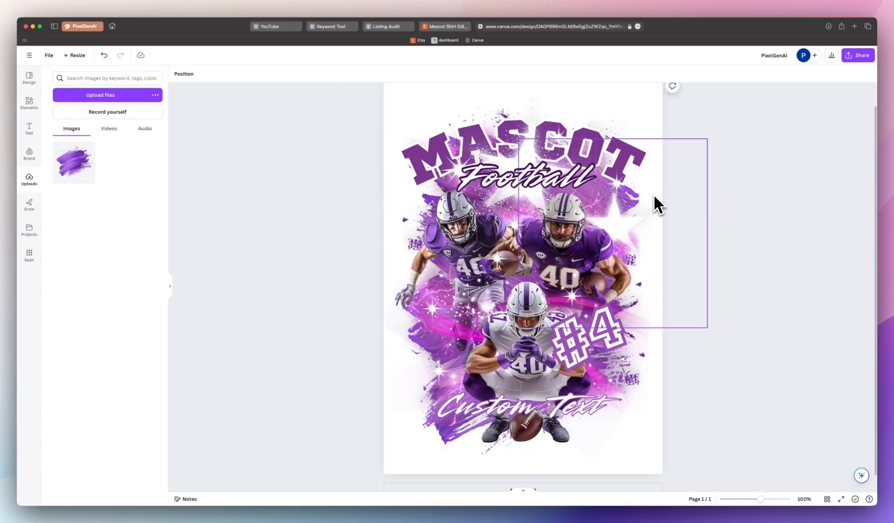
pyautogui.click(432, 435)
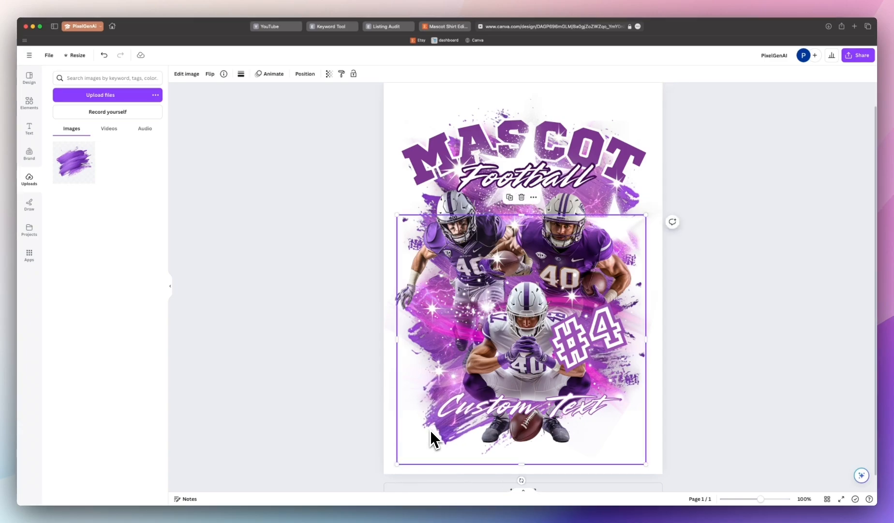
pyautogui.click(324, 295)
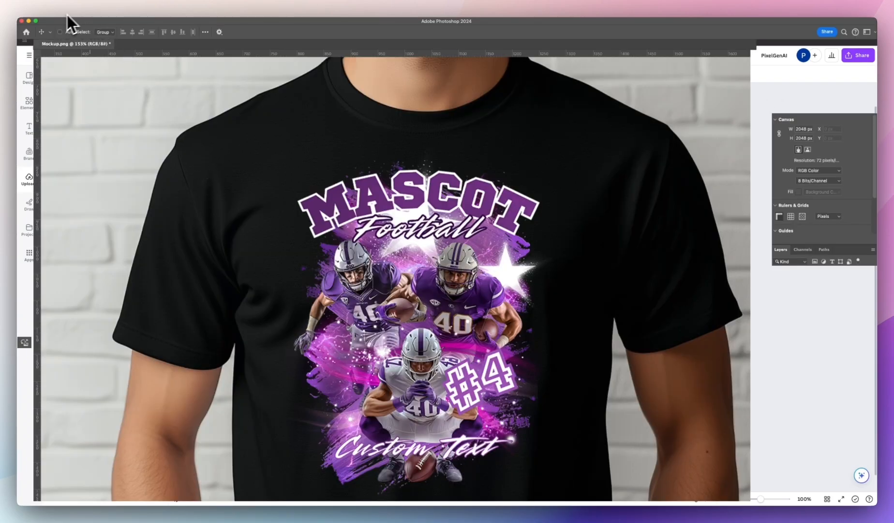
# Step: Create a new 1748 × 2480 px document and place the purple brush-stroke image into it
pyautogui.click(73, 15)
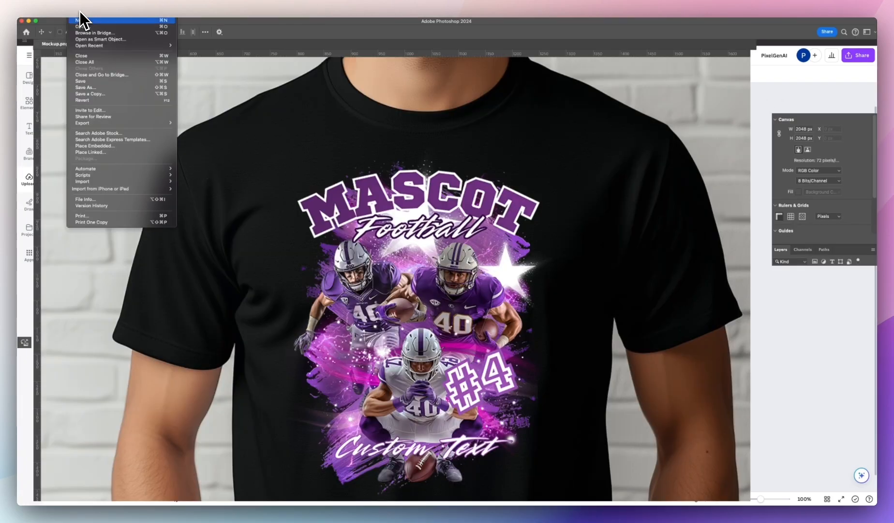
pyautogui.click(92, 32)
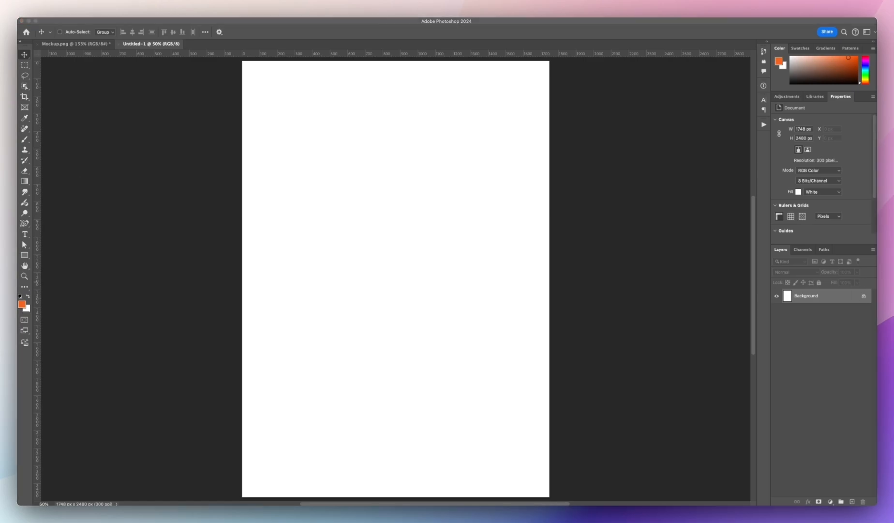
pyautogui.moveTo(847, 293)
pyautogui.mouseDown()
pyautogui.moveTo(444, 242)
pyautogui.moveTo(418, 248)
pyautogui.moveTo(413, 213)
pyautogui.mouseUp()
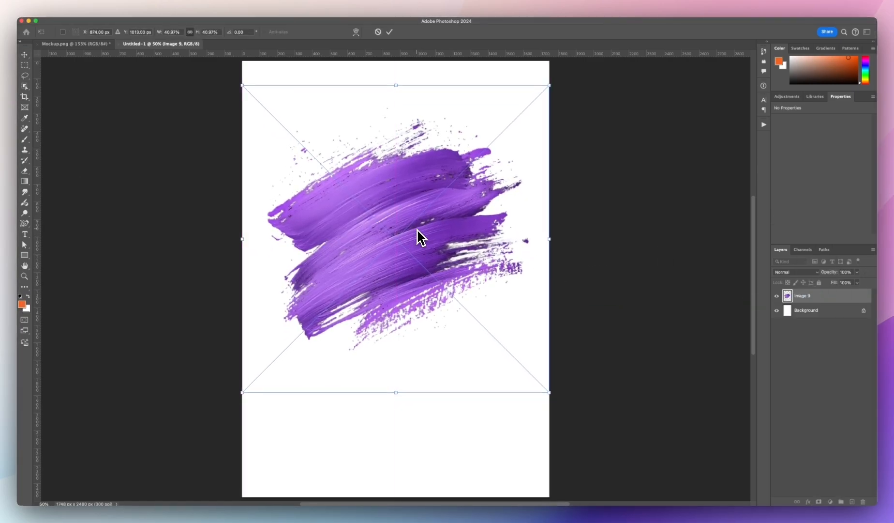
pyautogui.press('Return')
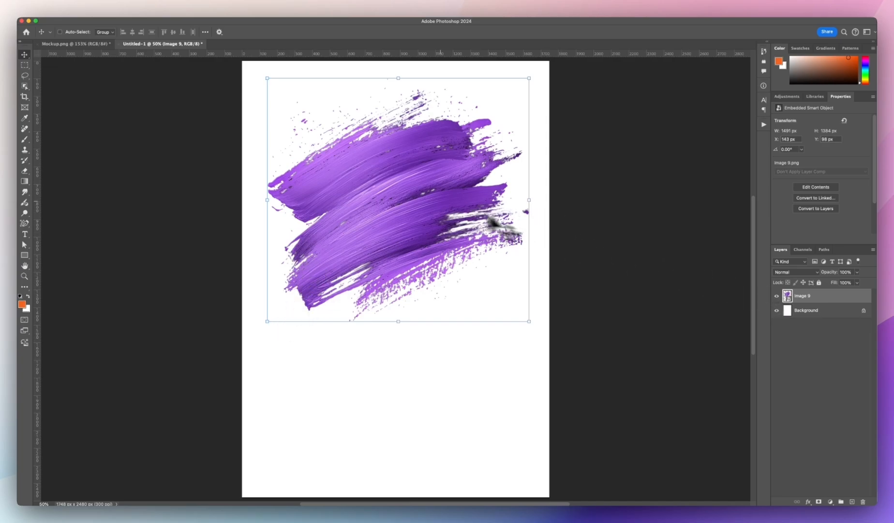
# Step: Duplicate the brush stroke twice and arrange the copies to stack the strokes down the canvas
pyautogui.click(440, 201)
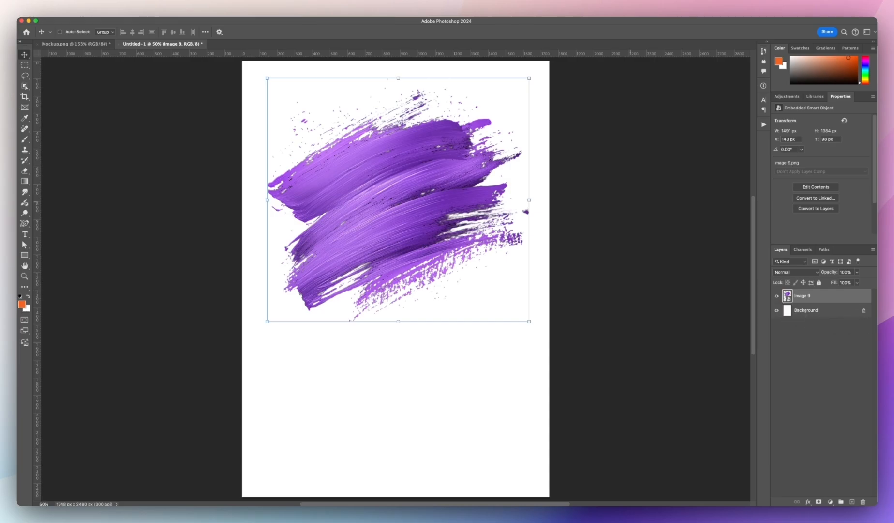
pyautogui.moveTo(430, 144)
pyautogui.mouseDown()
pyautogui.moveTo(391, 260)
pyautogui.moveTo(397, 148)
pyautogui.moveTo(387, 260)
pyautogui.mouseUp()
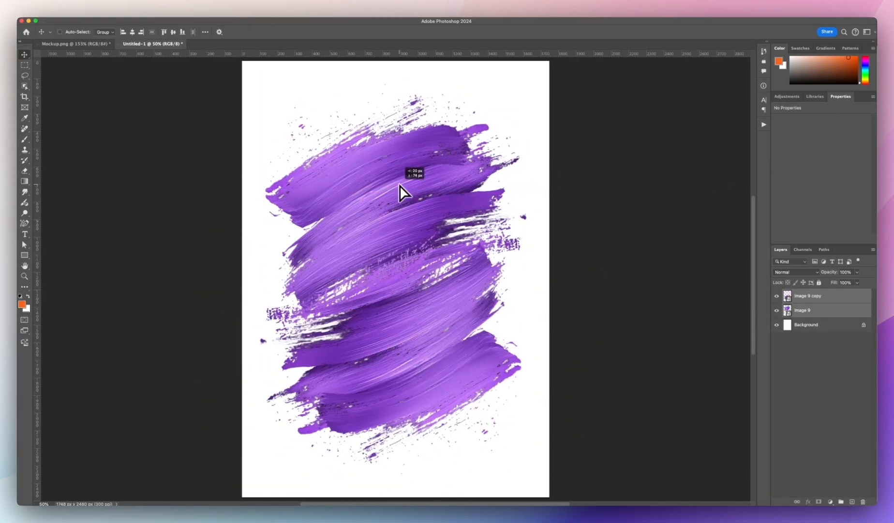
pyautogui.moveTo(399, 186); pyautogui.dragTo(601, 278)
pyautogui.press('Return')
pyautogui.moveTo(609, 425); pyautogui.dragTo(396, 153)
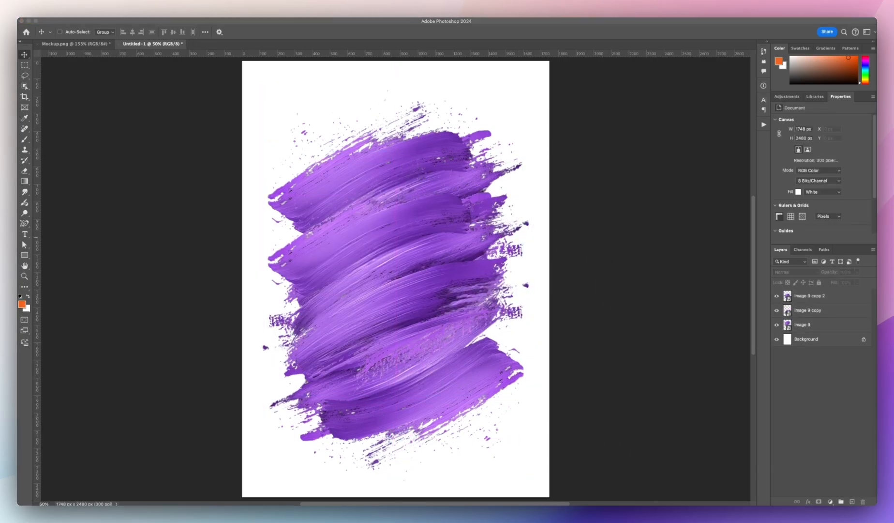
pyautogui.moveTo(403, 320); pyautogui.dragTo(542, 284)
pyautogui.press('Return')
# Step: Place the blue lightning image over the strokes, set its blend mode to Screen, and hide the background
pyautogui.doubleClick(844, 293)
pyautogui.press('Escape')
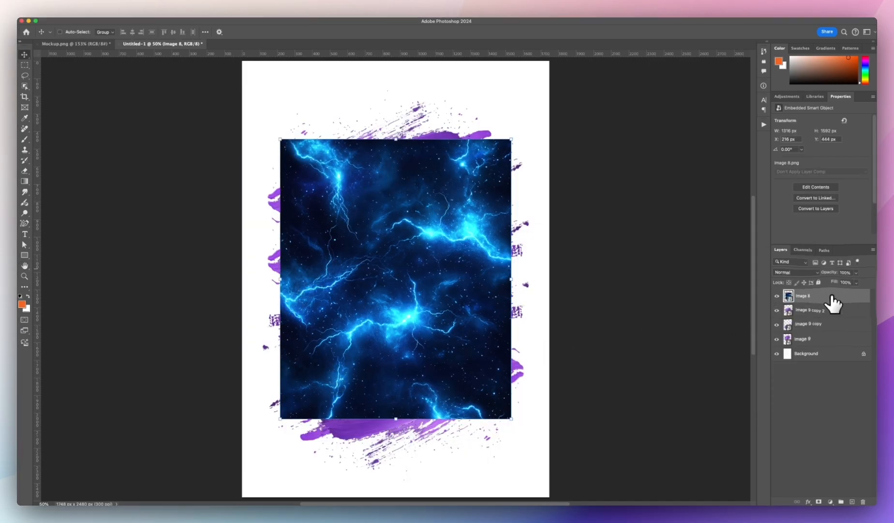
pyautogui.click(797, 271)
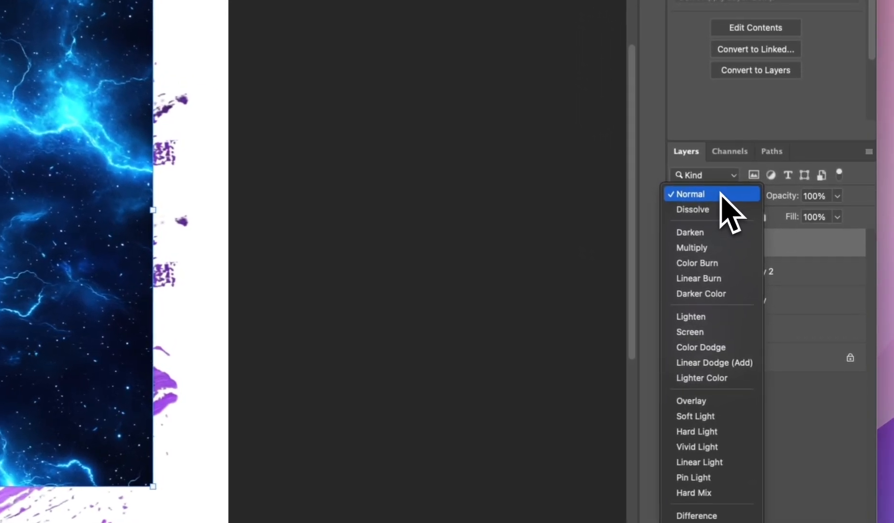
pyautogui.click(717, 334)
pyautogui.click(777, 353)
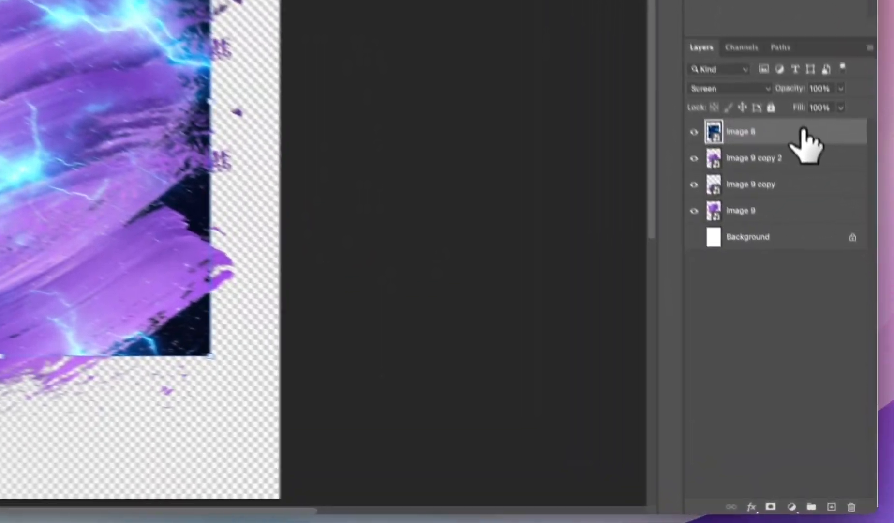
# Step: In the lightning layer's Blending Options, split the Current Layer dark Blend If slider to drop its dark background
pyautogui.rightClick(832, 299)
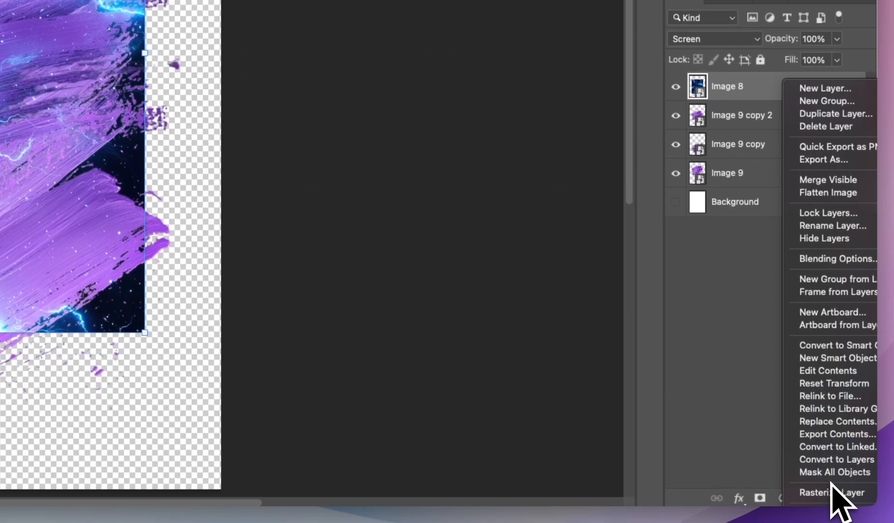
pyautogui.click(817, 270)
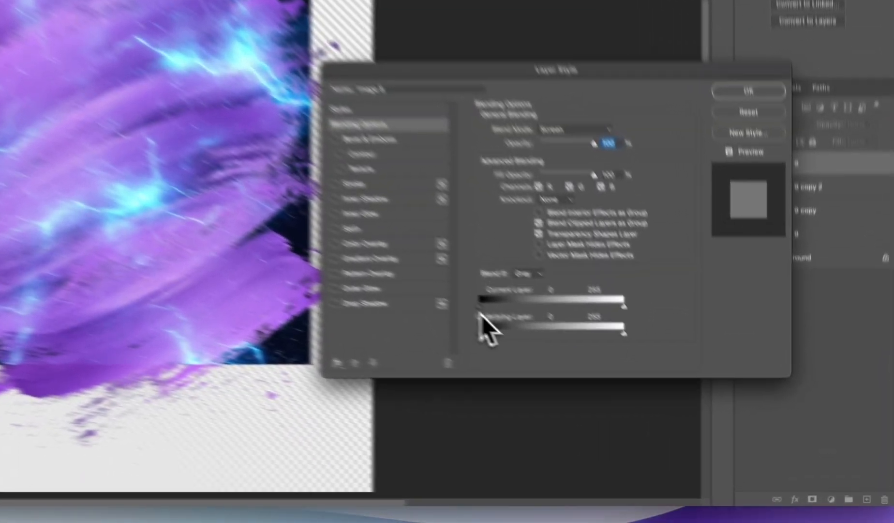
pyautogui.moveTo(351, 261); pyautogui.dragTo(354, 261)
pyautogui.moveTo(411, 269); pyautogui.dragTo(524, 265)
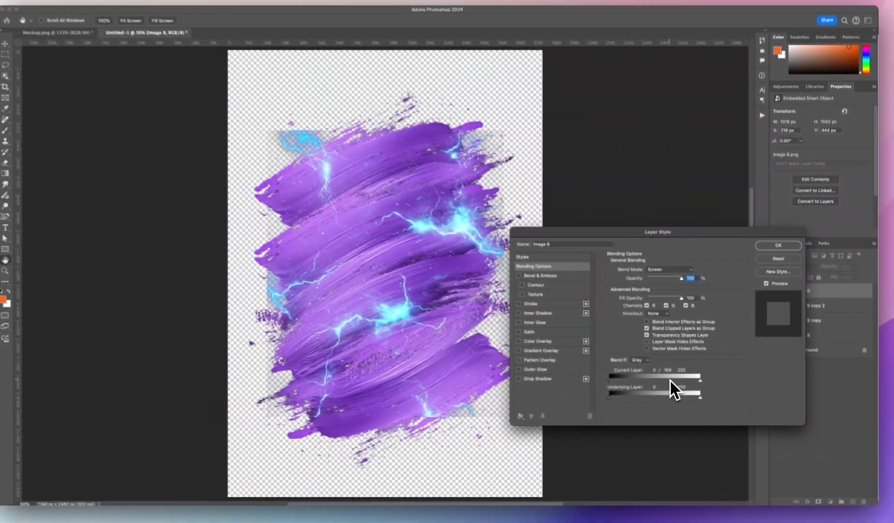
pyautogui.moveTo(670, 380); pyautogui.dragTo(705, 380)
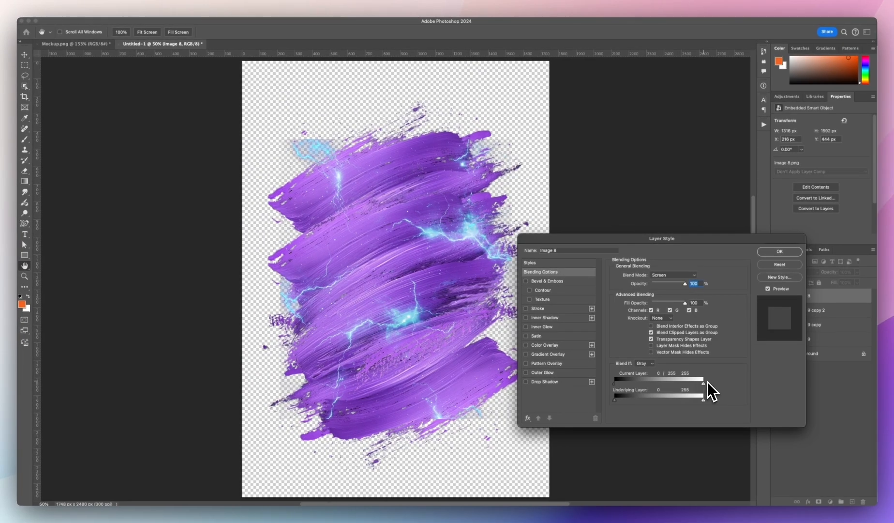
pyautogui.click(778, 252)
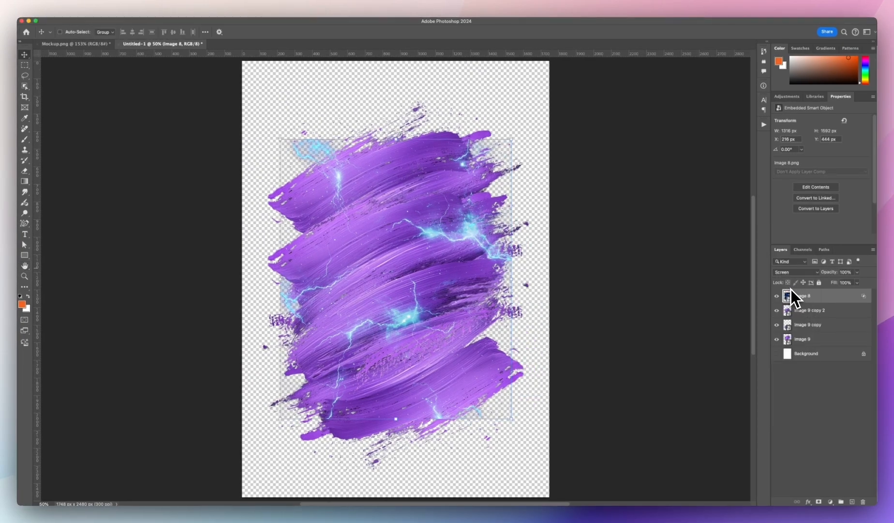
pyautogui.click(776, 353)
pyautogui.click(777, 353)
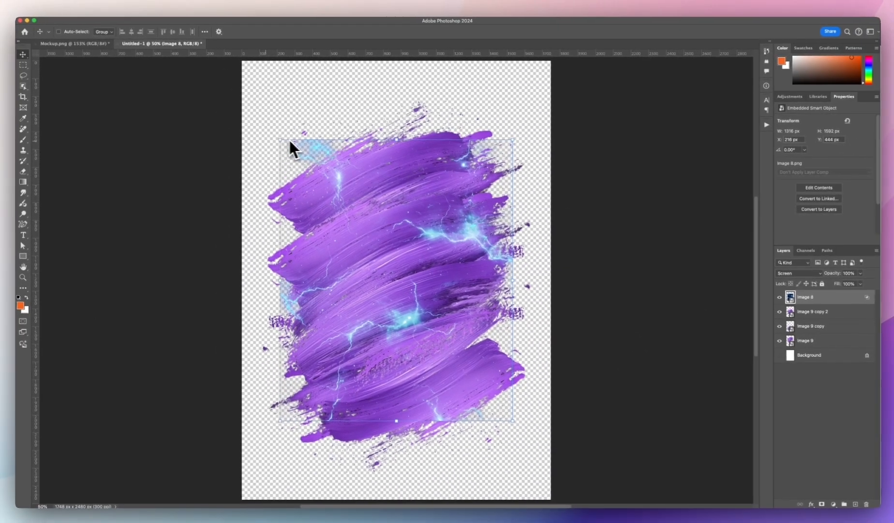
pyautogui.click(777, 354)
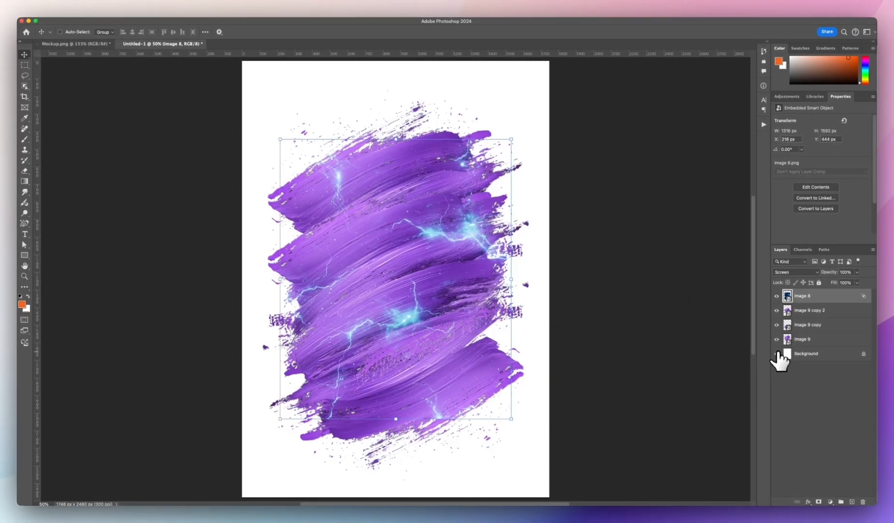
# Step: Add a layer mask to the lightning and brush out its hard rectangular edges
pyautogui.click(818, 501)
pyautogui.press('b')
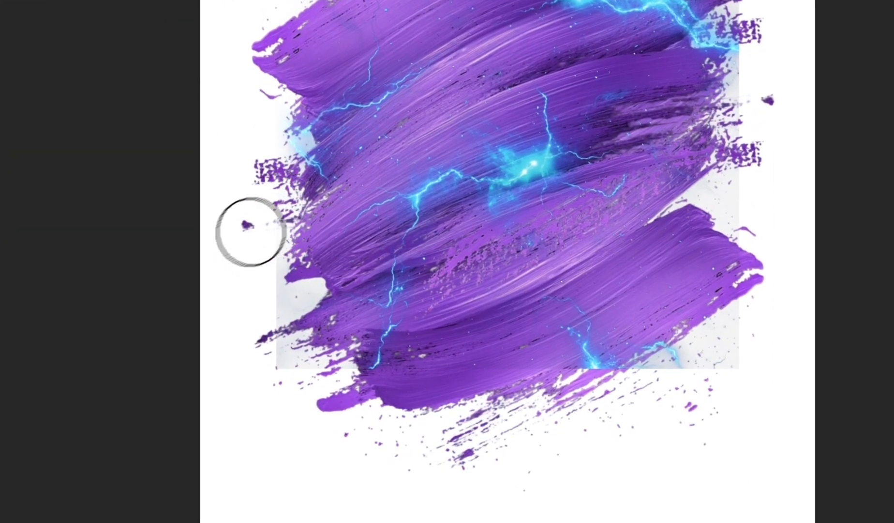
pyautogui.moveTo(257, 274)
pyautogui.mouseDown()
pyautogui.moveTo(271, 306)
pyautogui.moveTo(275, 390)
pyautogui.moveTo(286, 399)
pyautogui.moveTo(393, 402)
pyautogui.moveTo(506, 360)
pyautogui.moveTo(559, 389)
pyautogui.mouseUp()
pyautogui.click(776, 353)
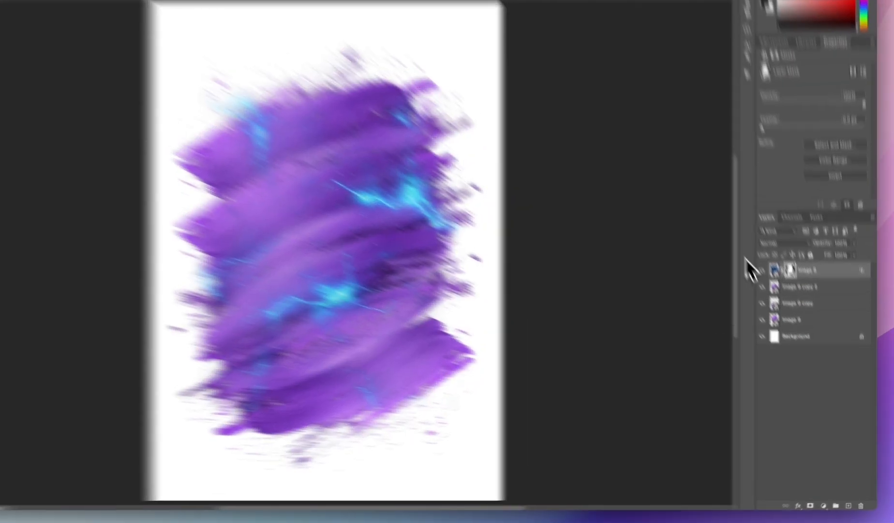
# Step: Duplicate the lightning layer and rotate the copy 165°
pyautogui.press('v')
pyautogui.moveTo(823, 309); pyautogui.dragTo(827, 501)
pyautogui.moveTo(527, 234); pyautogui.dragTo(390, 288)
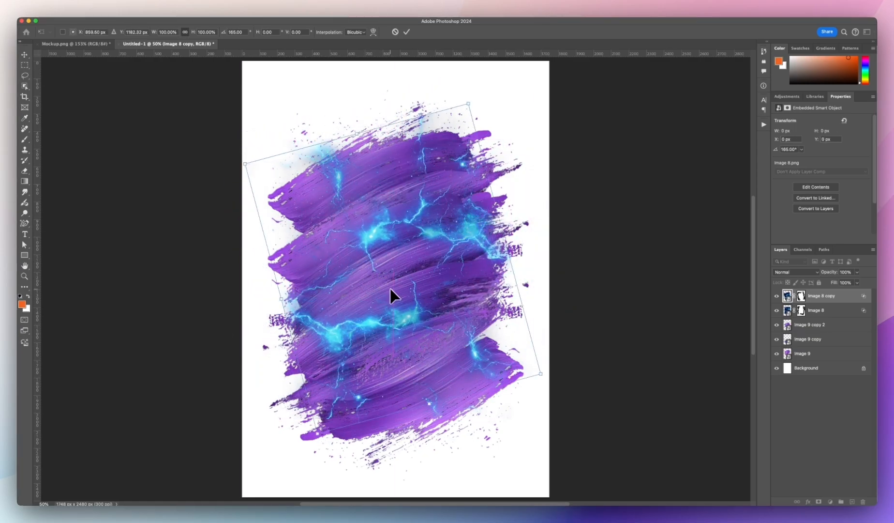
pyautogui.press('Return')
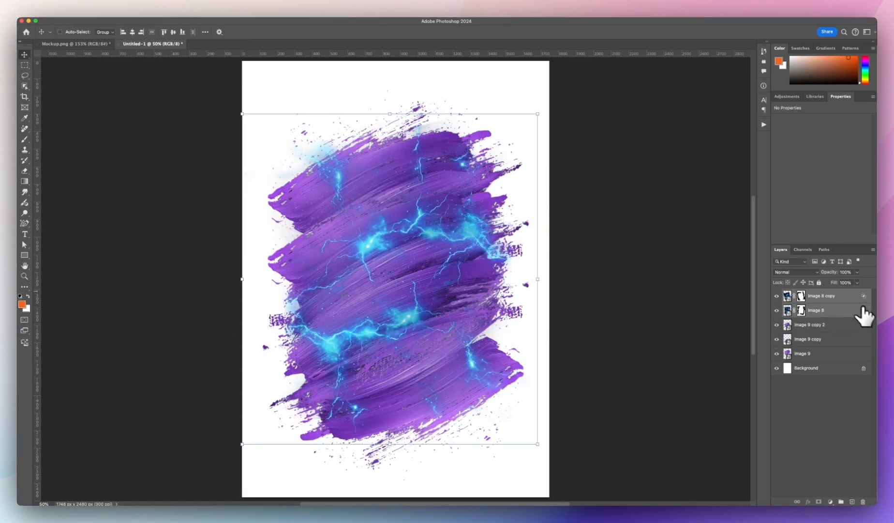
# Step: Select both lightning layers and group them
pyautogui.click(822, 309)
pyautogui.click(827, 299)
pyautogui.keyDown('shift'); pyautogui.click(828, 310); pyautogui.keyUp('shift')
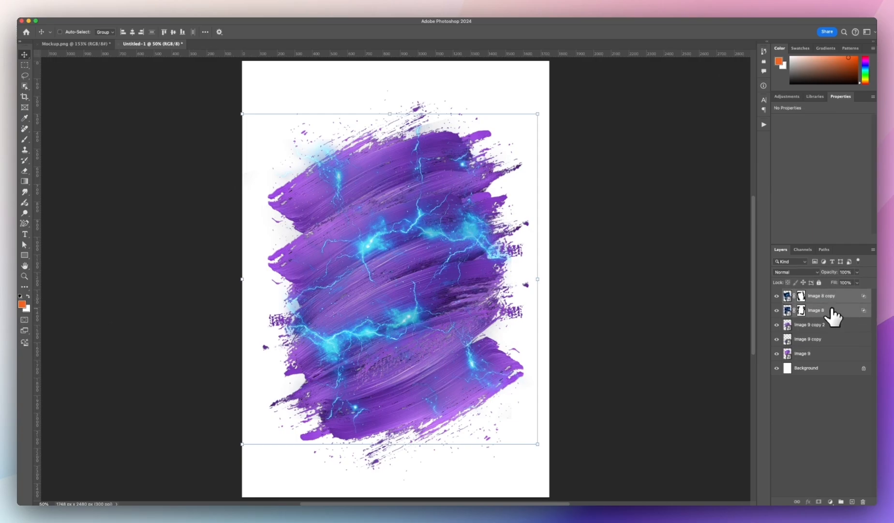
pyautogui.press('super+g')
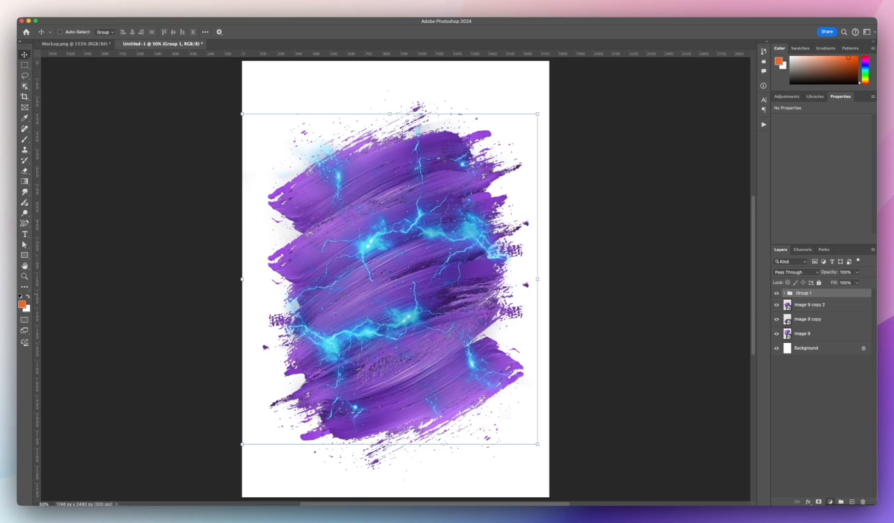
# Step: Add a Hue/Saturation adjustment clipped to the lightning group and shift its hue to turn the lightning pink
pyautogui.click(831, 393)
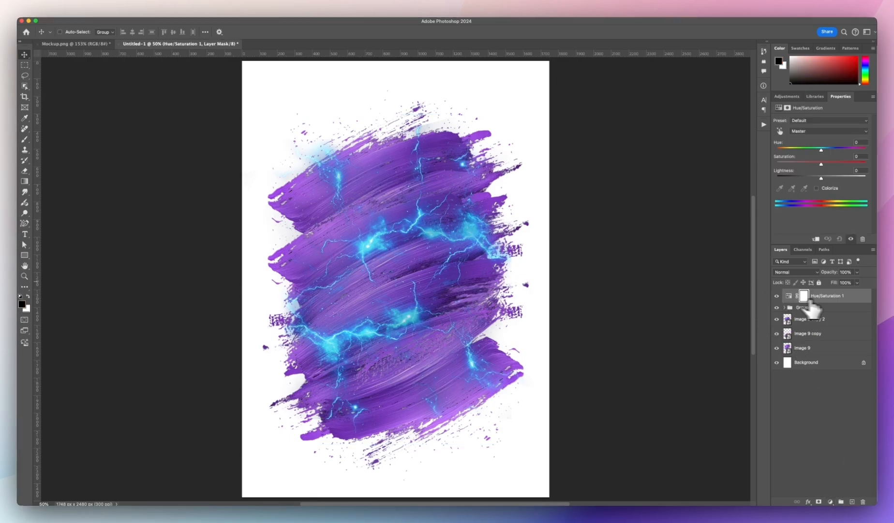
pyautogui.rightClick(854, 298)
pyautogui.click(873, 444)
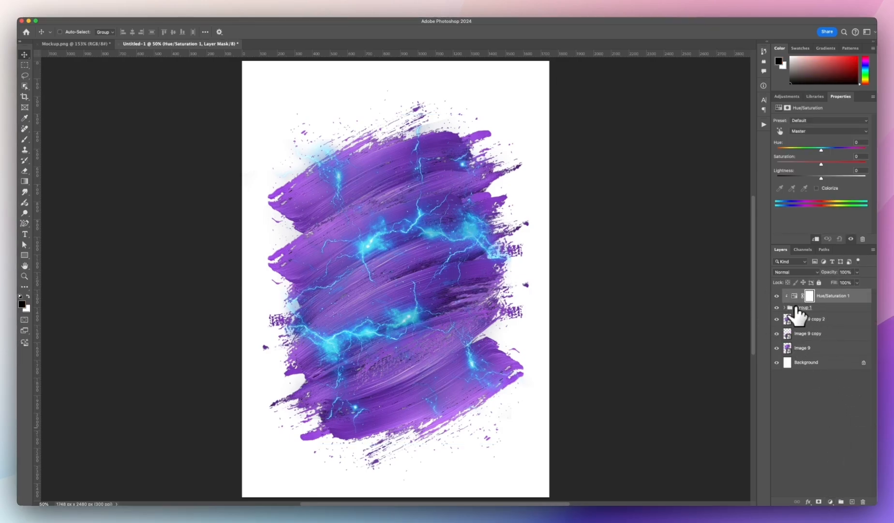
pyautogui.click(797, 307)
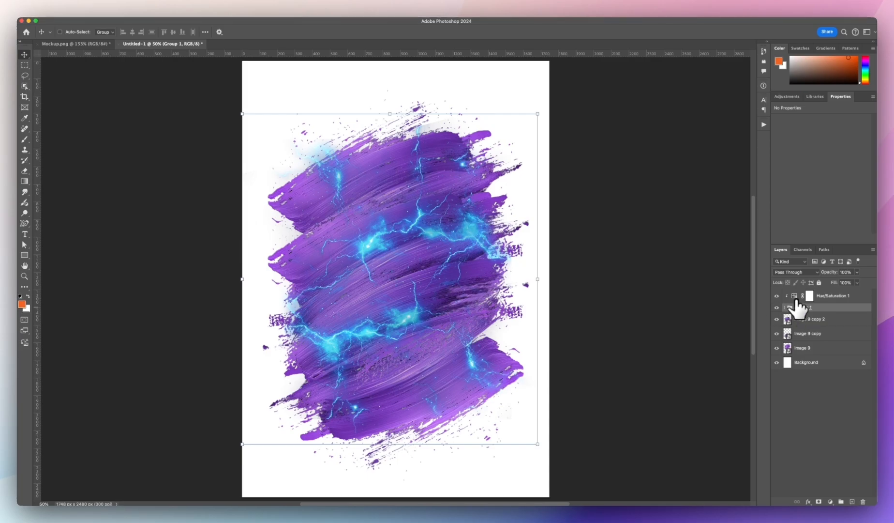
pyautogui.click(809, 295)
pyautogui.moveTo(822, 165); pyautogui.dragTo(794, 165)
pyautogui.press('super+z')
pyautogui.moveTo(821, 151)
pyautogui.mouseDown()
pyautogui.moveTo(854, 152)
pyautogui.moveTo(832, 154)
pyautogui.mouseUp()
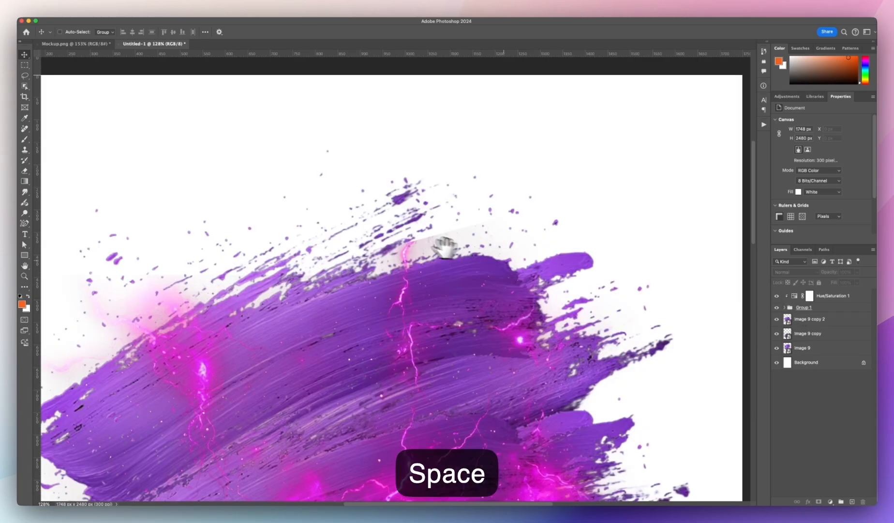
# Step: Hide the white background layer and quick-export the design as a PNG
pyautogui.click(784, 307)
pyautogui.click(807, 319)
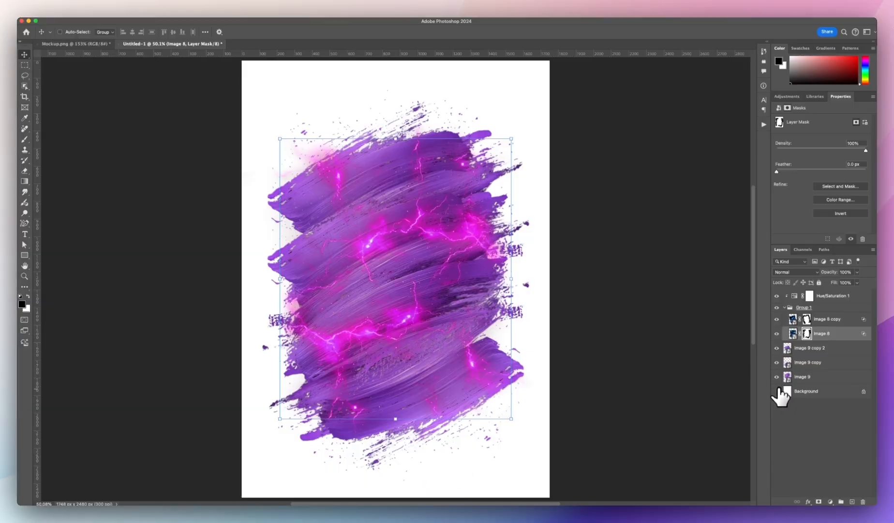
pyautogui.click(777, 390)
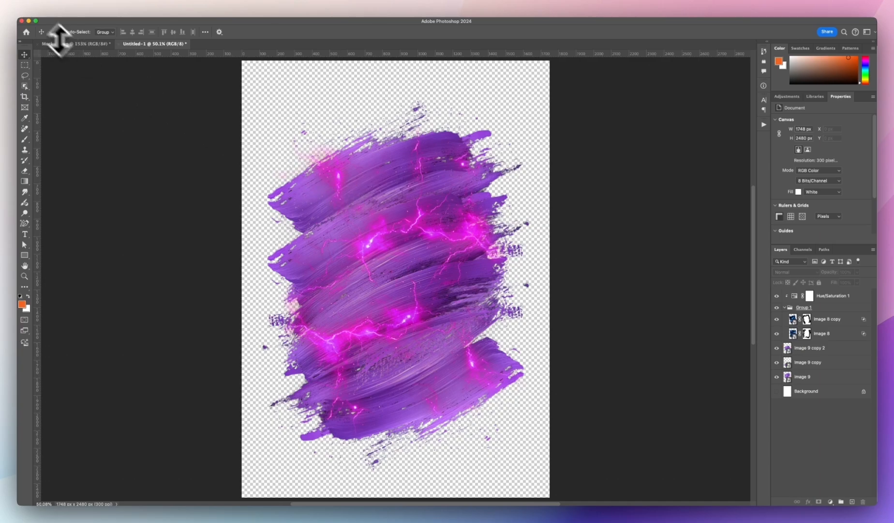
pyautogui.click(70, 18)
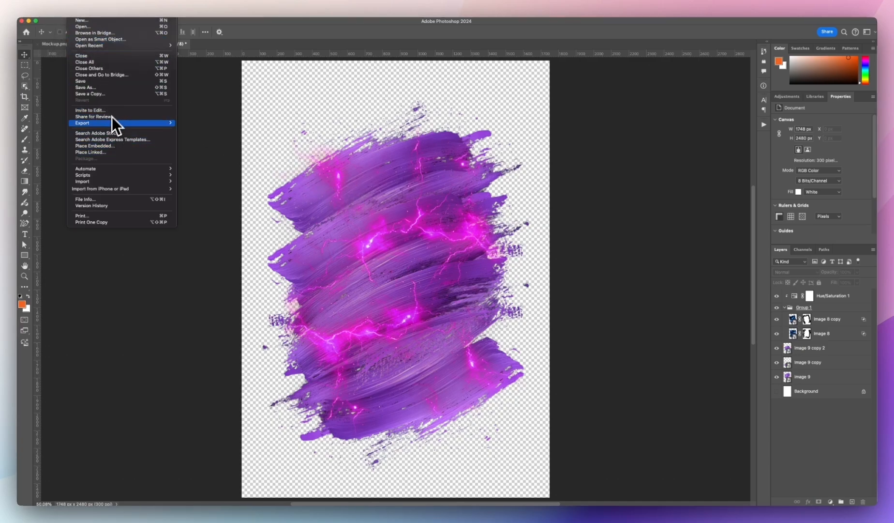
pyautogui.moveTo(114, 124)
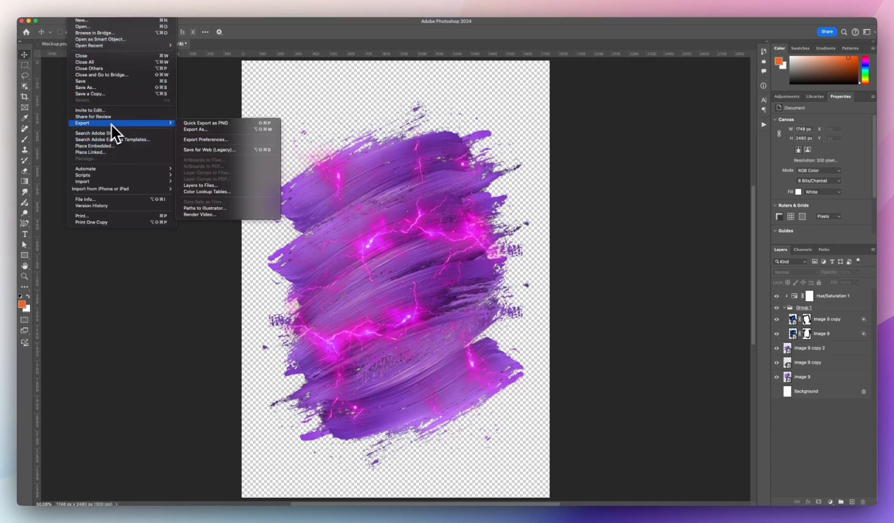
pyautogui.click(226, 124)
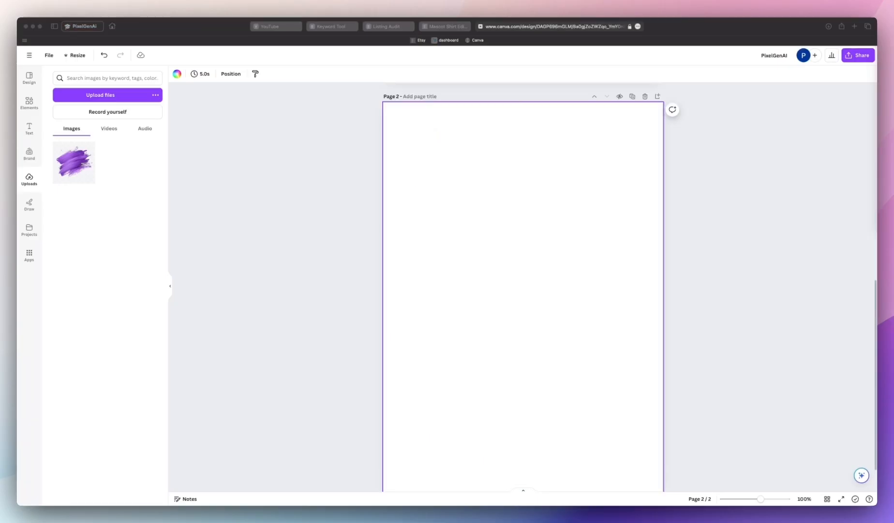
# Step: Import the exported brush-and-lightning PNG onto the blank second page so it fills the page
pyautogui.moveTo(890, 237); pyautogui.dragTo(542, 242)
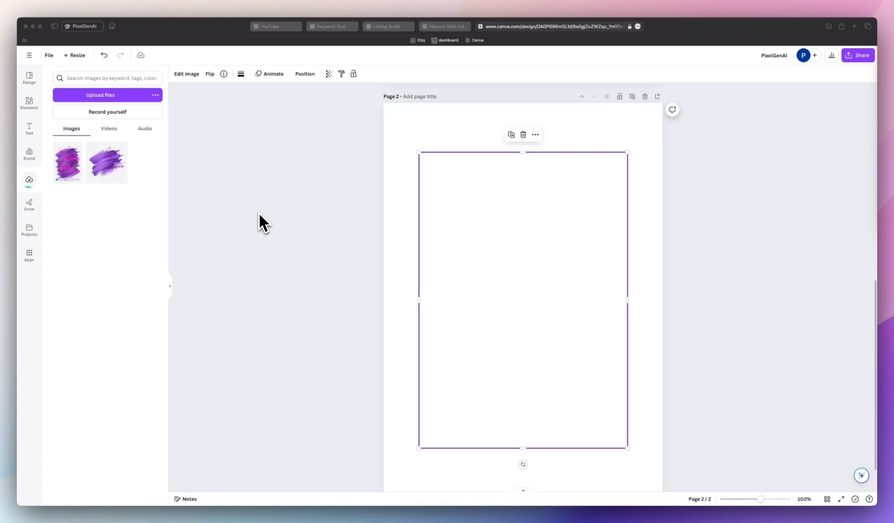
pyautogui.click(724, 265)
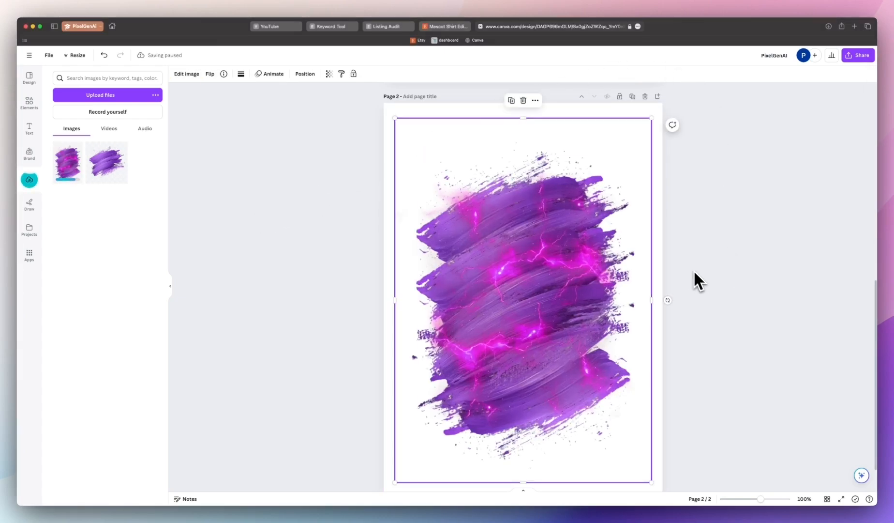
pyautogui.scroll(10, 734, 217)
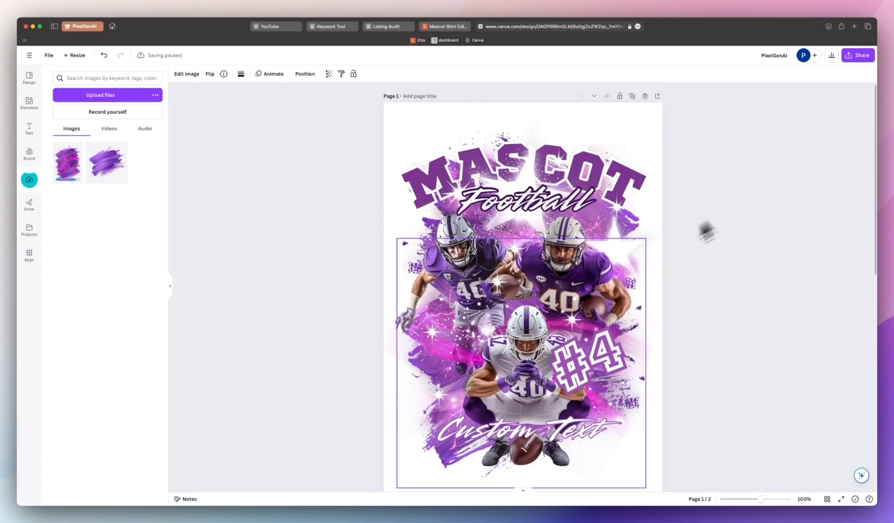
pyautogui.scroll(-10, 559, 222)
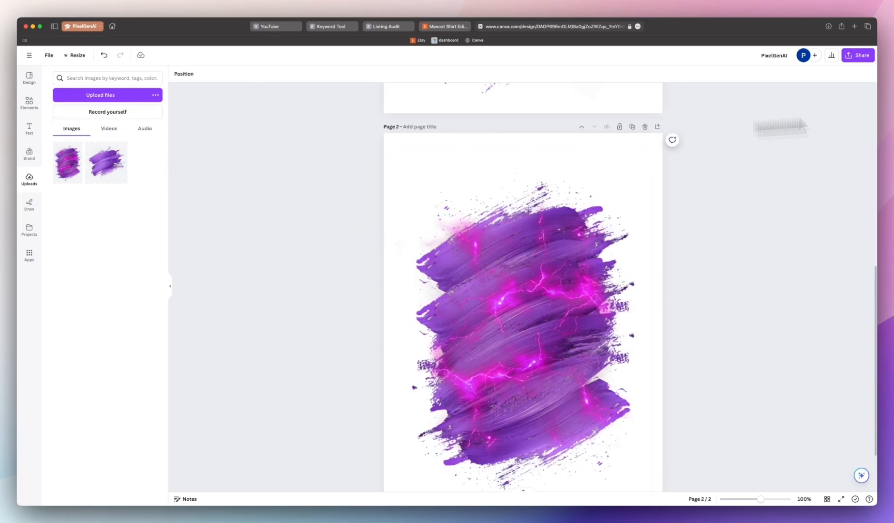
# Step: Add the three football player images onto the brush background on page 2
pyautogui.moveTo(893, 242); pyautogui.dragTo(665, 252)
pyautogui.moveTo(484, 261); pyautogui.dragTo(124, 262)
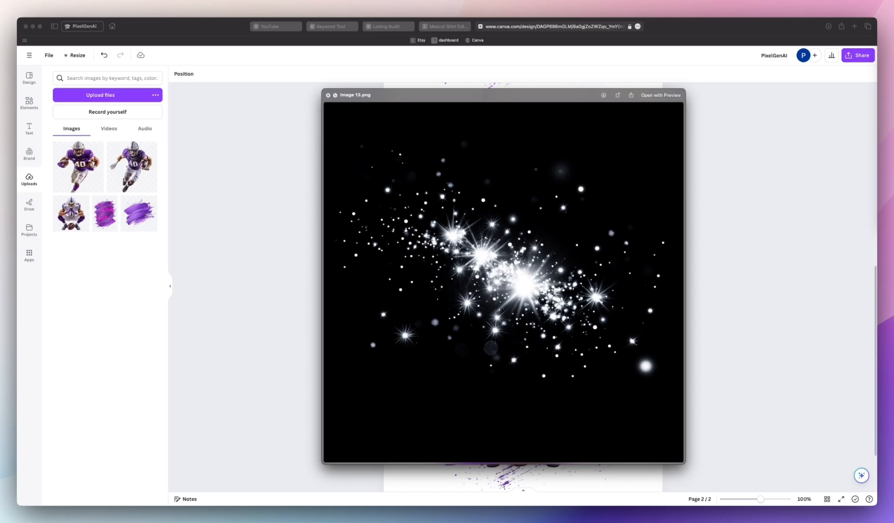
# Step: Preview the star and sparkle images one after another to choose a star graphic
pyautogui.press('Right')
pyautogui.press('Right')
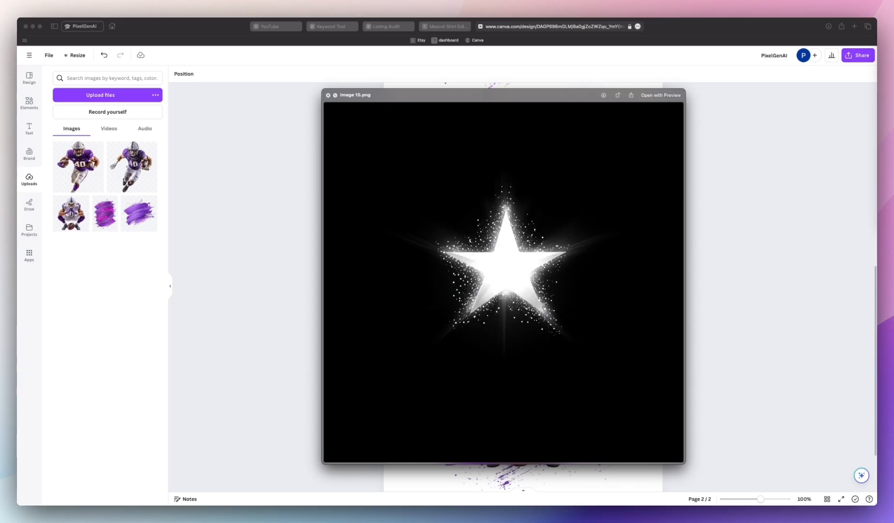
pyautogui.press('Right')
pyautogui.press('Right')
pyautogui.press('Right')
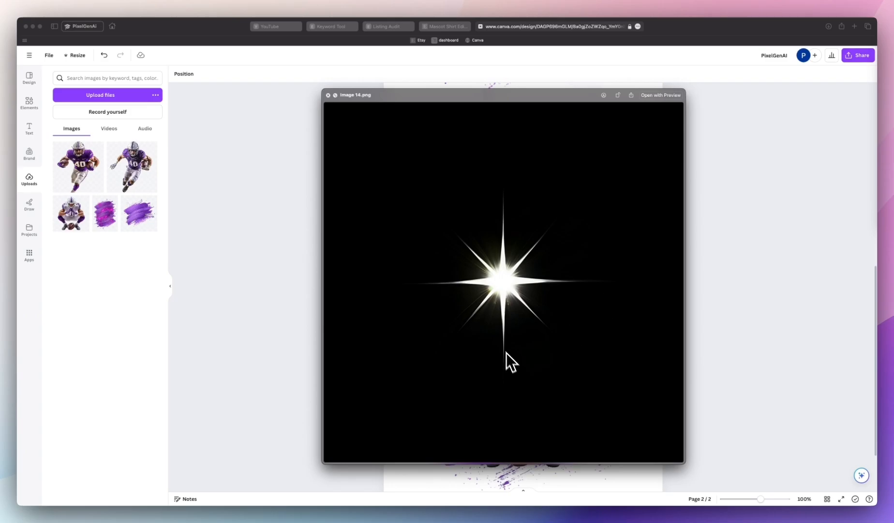
pyautogui.press('Right')
pyautogui.press('Right')
pyautogui.press('Right')
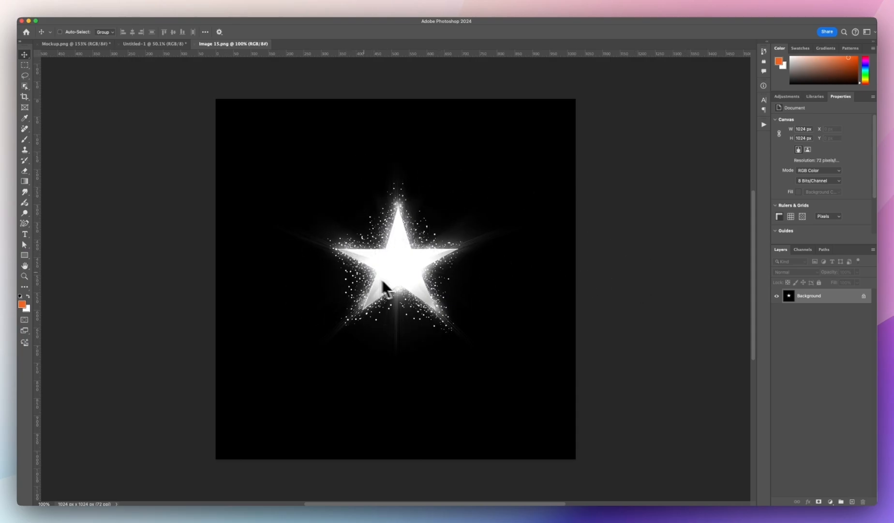
# Step: Open the star image, unlock its layer and use Blend If sliders to drop out the black background
pyautogui.scroll(5, 349, 252)
pyautogui.press('super+0')
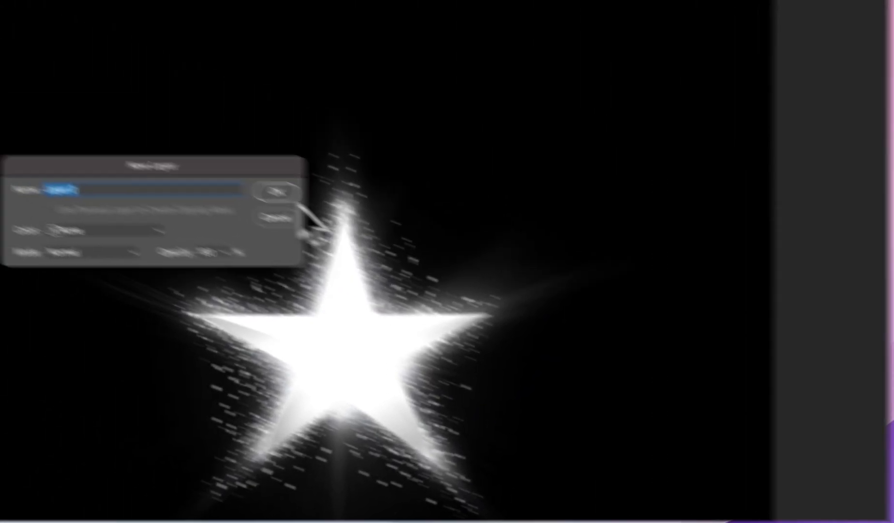
pyautogui.click(275, 192)
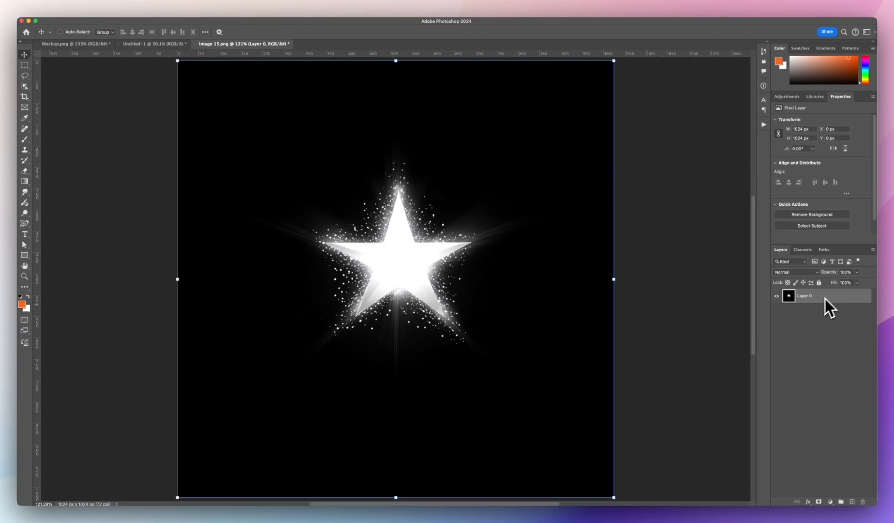
pyautogui.doubleClick(827, 296)
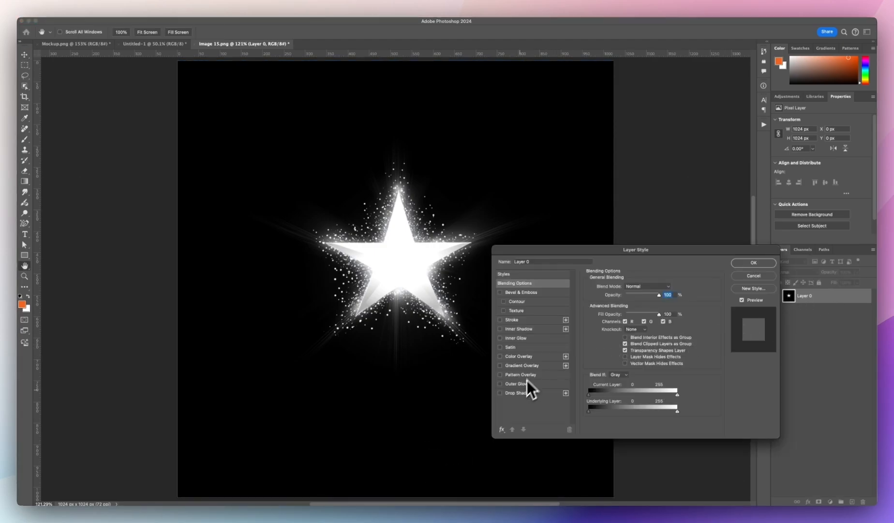
pyautogui.moveTo(655, 248); pyautogui.dragTo(653, 255)
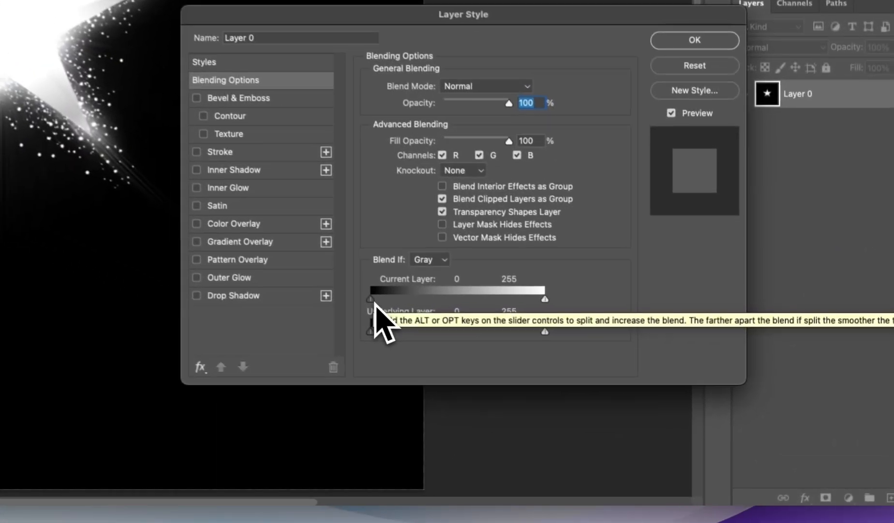
pyautogui.moveTo(453, 338); pyautogui.dragTo(508, 340)
pyautogui.moveTo(438, 302); pyautogui.dragTo(516, 306)
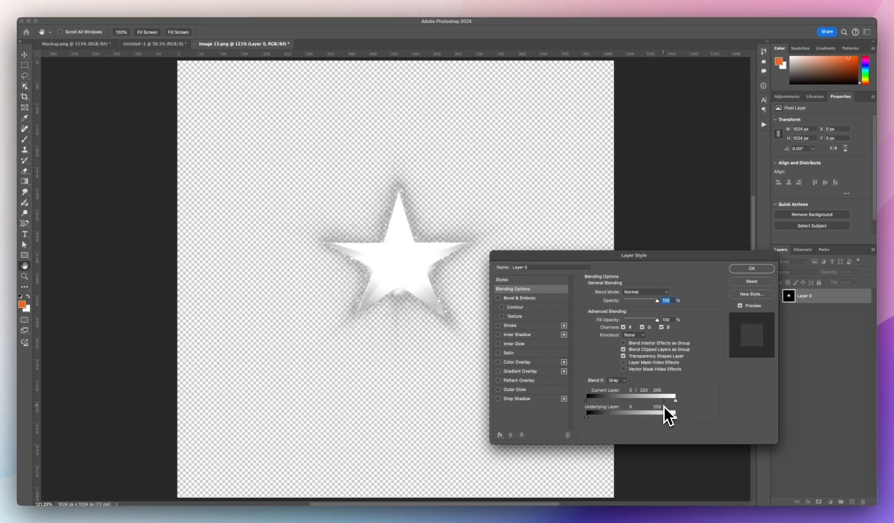
pyautogui.click(754, 281)
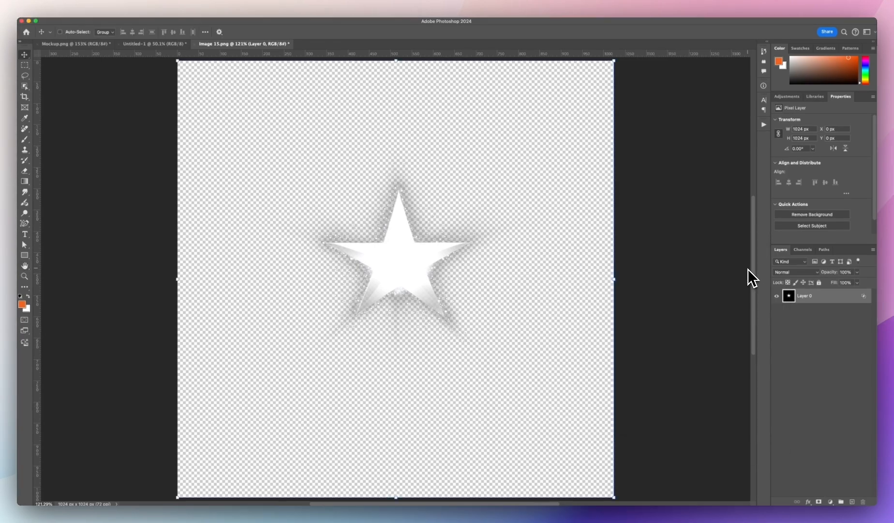
# Step: Quick-export the star layer as a PNG and add it to the design's uploads
pyautogui.rightClick(825, 307)
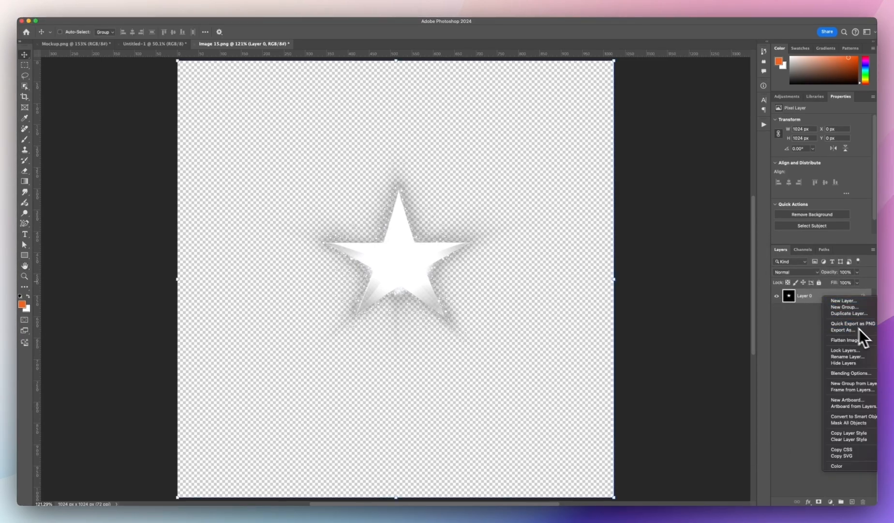
pyautogui.click(873, 325)
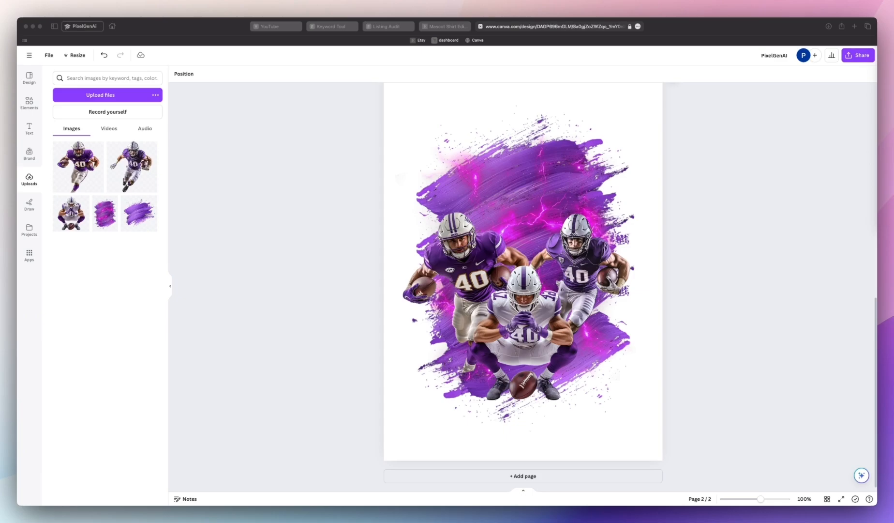
pyautogui.moveTo(870, 242)
pyautogui.mouseDown()
pyautogui.moveTo(673, 257)
pyautogui.moveTo(185, 228)
pyautogui.moveTo(143, 203)
pyautogui.mouseUp()
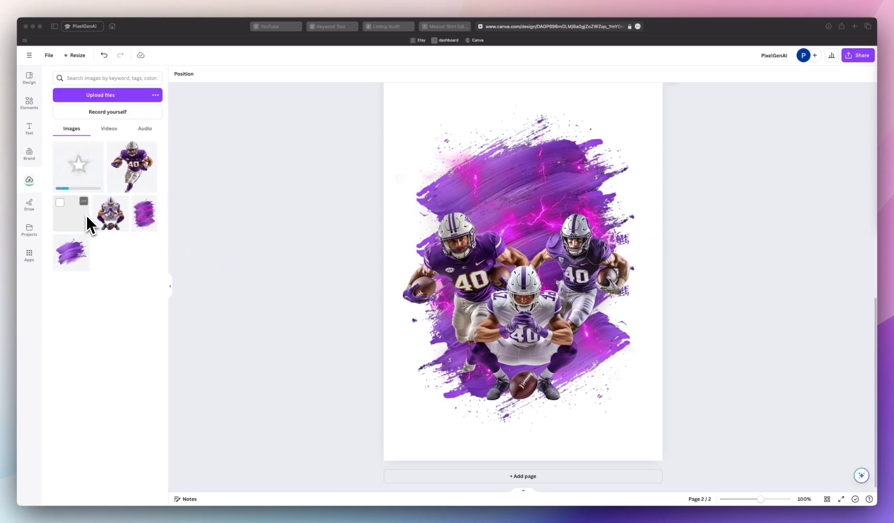
# Step: Place the star image on page 2 over the brush background and enlarge it
pyautogui.click(90, 176)
pyautogui.moveTo(90, 176); pyautogui.dragTo(486, 186)
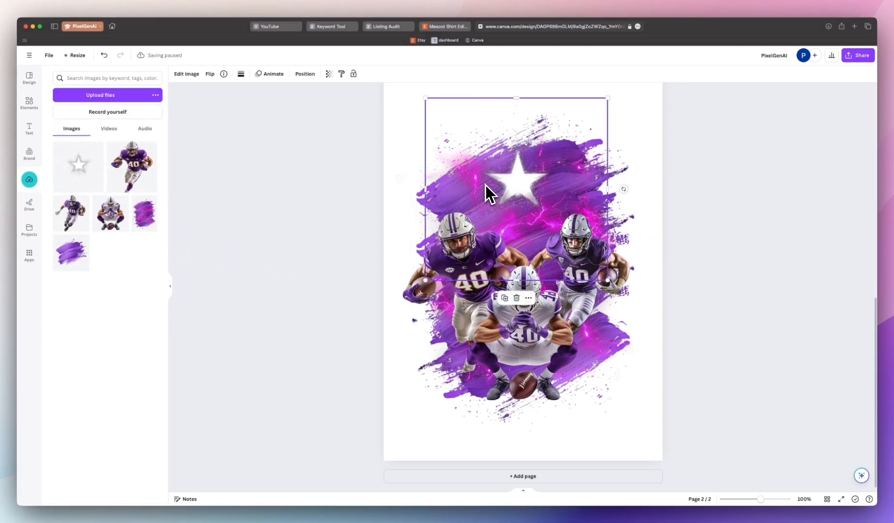
pyautogui.moveTo(607, 97); pyautogui.dragTo(616, 91)
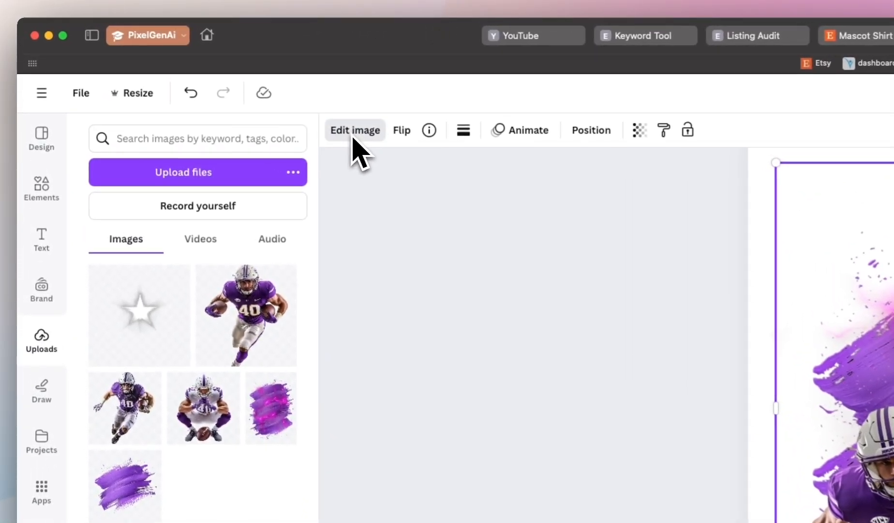
# Step: Set the star image's brightness to 100 and blacks to -100, then move it lower among the players
pyautogui.click(186, 73)
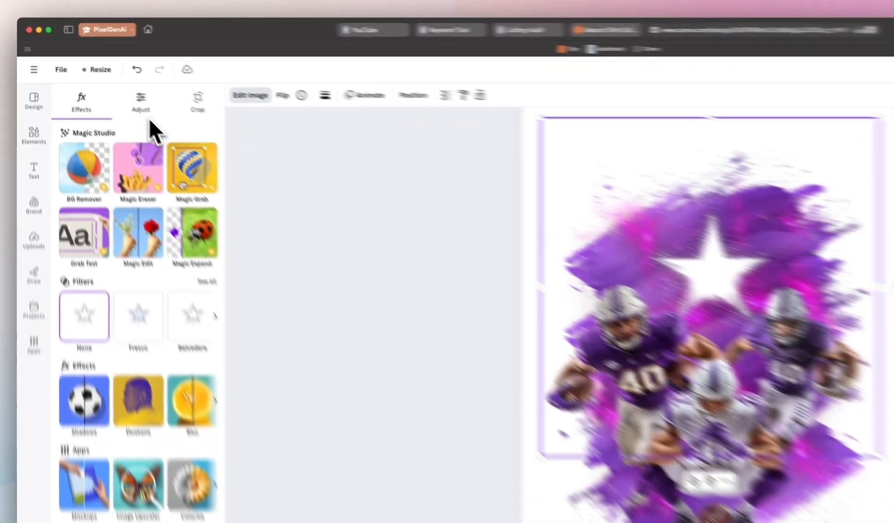
pyautogui.click(143, 102)
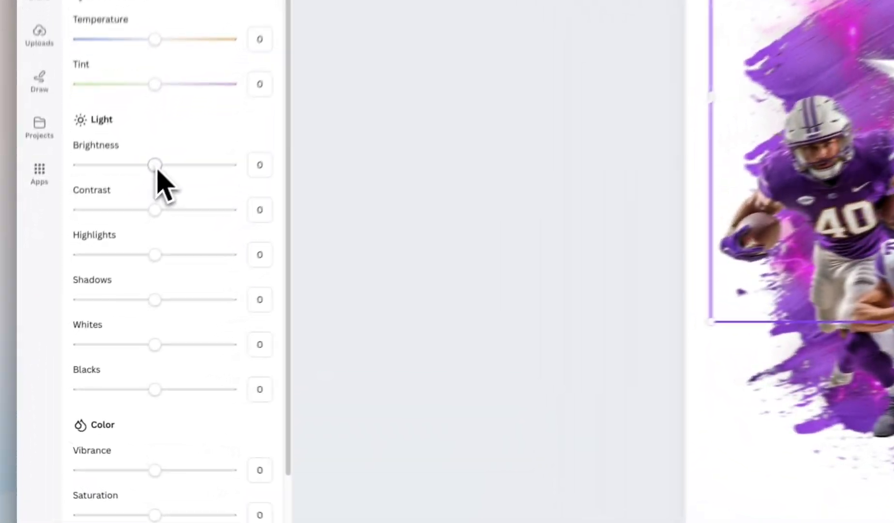
pyautogui.moveTo(166, 469); pyautogui.dragTo(201, 468)
pyautogui.moveTo(200, 141); pyautogui.dragTo(237, 141)
pyautogui.moveTo(152, 392); pyautogui.dragTo(81, 393)
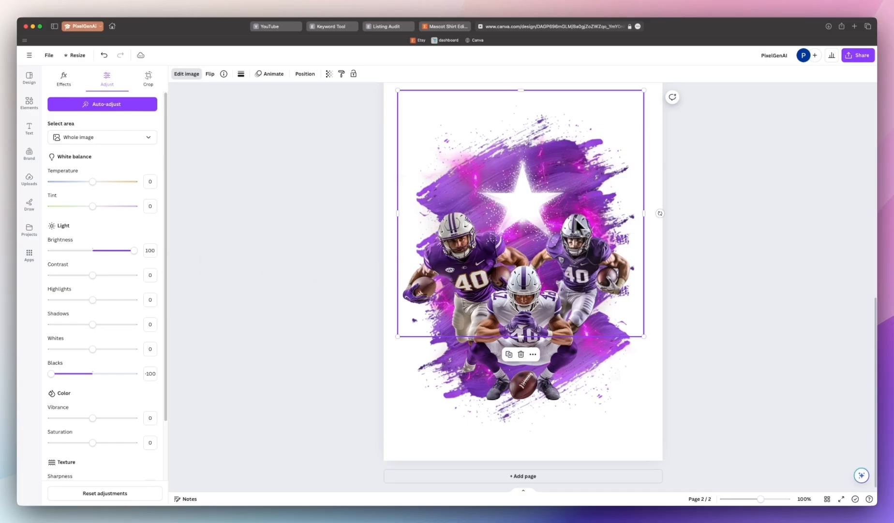
pyautogui.moveTo(524, 212); pyautogui.dragTo(580, 361)
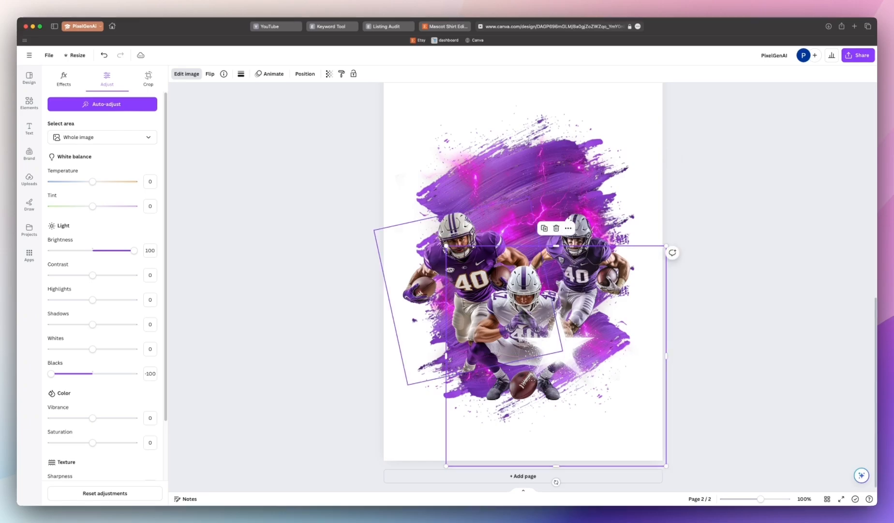
# Step: Add a MASCOT heading near the top of page 2 and set its font to Sports World
pyautogui.click(29, 103)
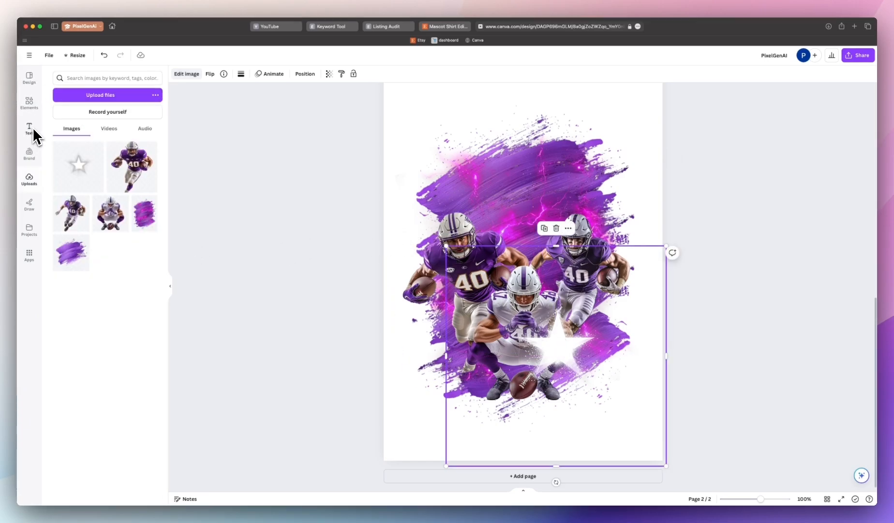
pyautogui.click(29, 128)
pyautogui.scroll(10, 423, 228)
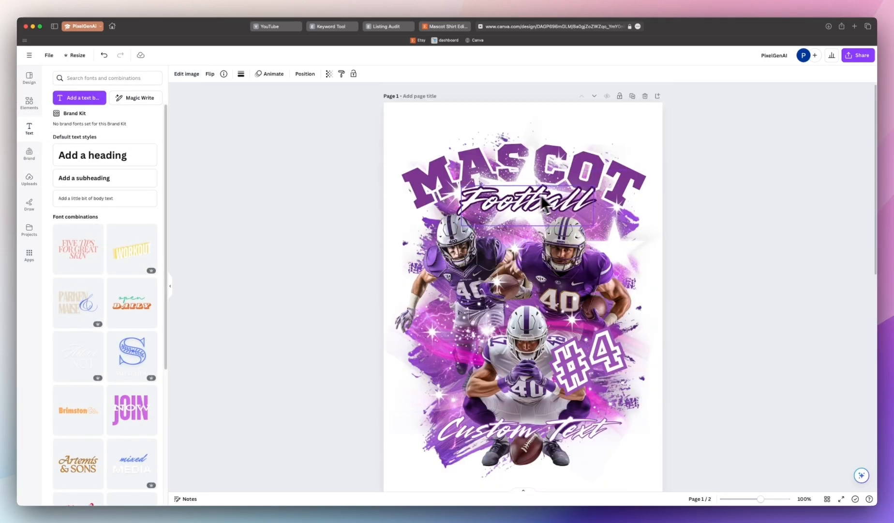
pyautogui.scroll(-10, 545, 201)
pyautogui.press('t')
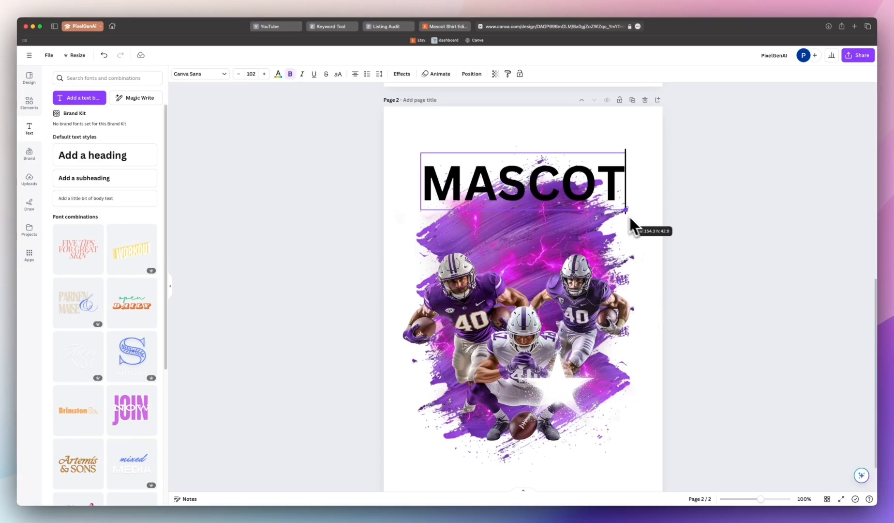
pyautogui.moveTo(630, 226); pyautogui.dragTo(619, 227)
pyautogui.click(182, 75)
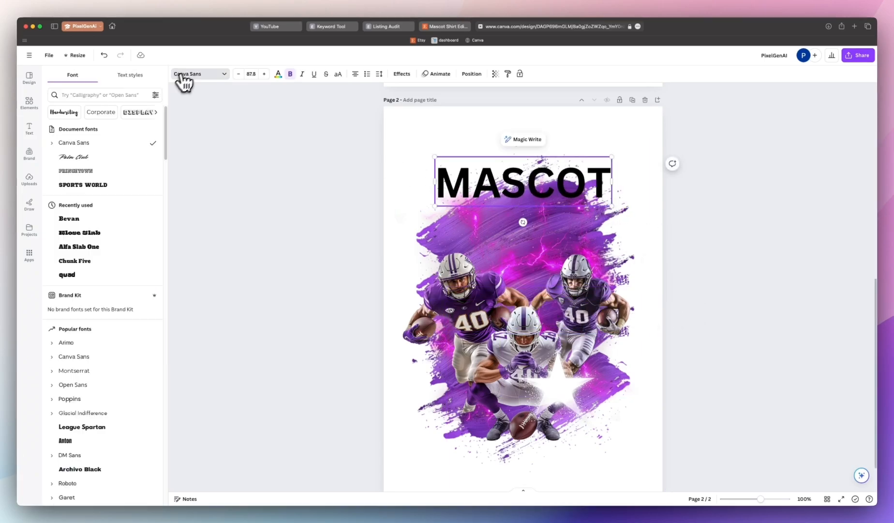
pyautogui.click(91, 186)
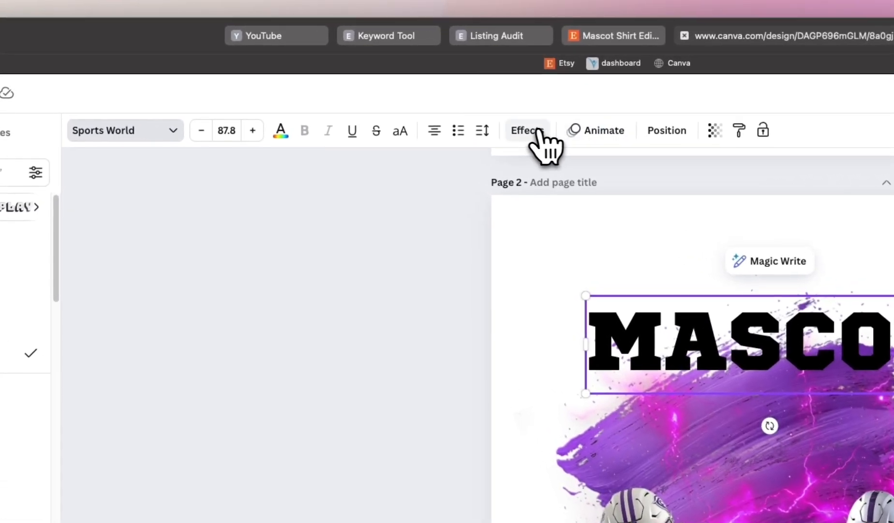
# Step: Curve the MASCOT heading with a curve of 65 and enlarge it across the top of the page
pyautogui.click(401, 73)
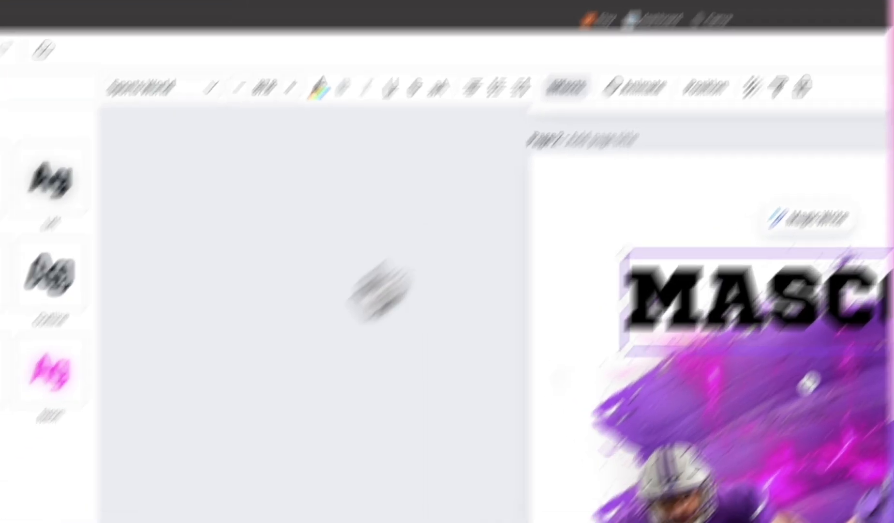
pyautogui.click(169, 396)
pyautogui.moveTo(133, 378); pyautogui.dragTo(127, 379)
pyautogui.moveTo(623, 161); pyautogui.dragTo(642, 139)
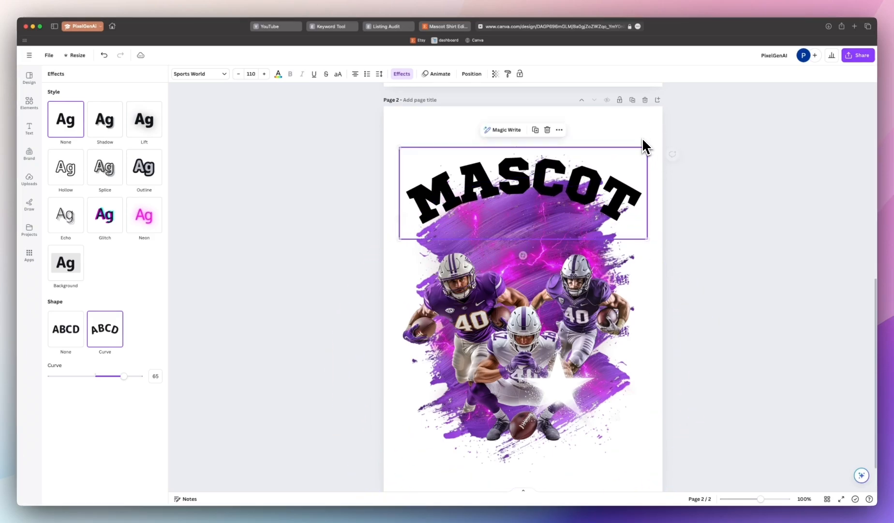
pyautogui.moveTo(587, 188); pyautogui.dragTo(589, 188)
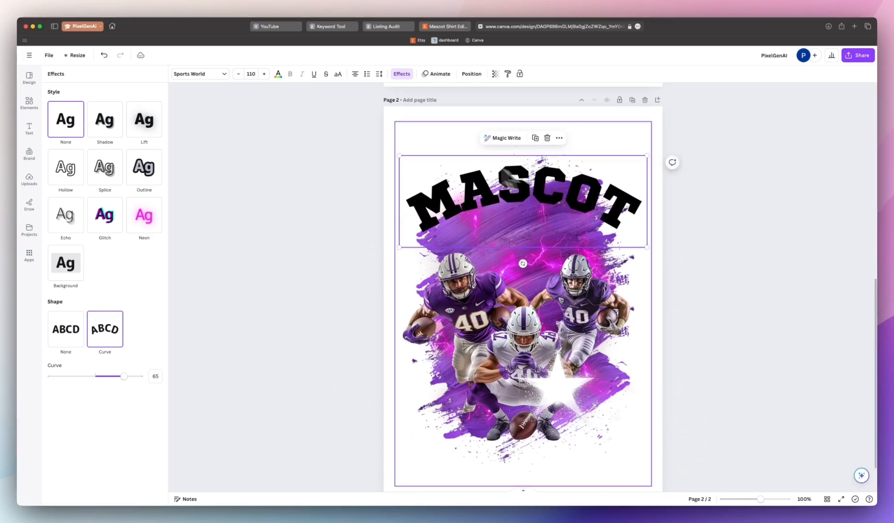
# Step: Add a white Outline effect to the MASCOT heading
pyautogui.scroll(10, 600, 143)
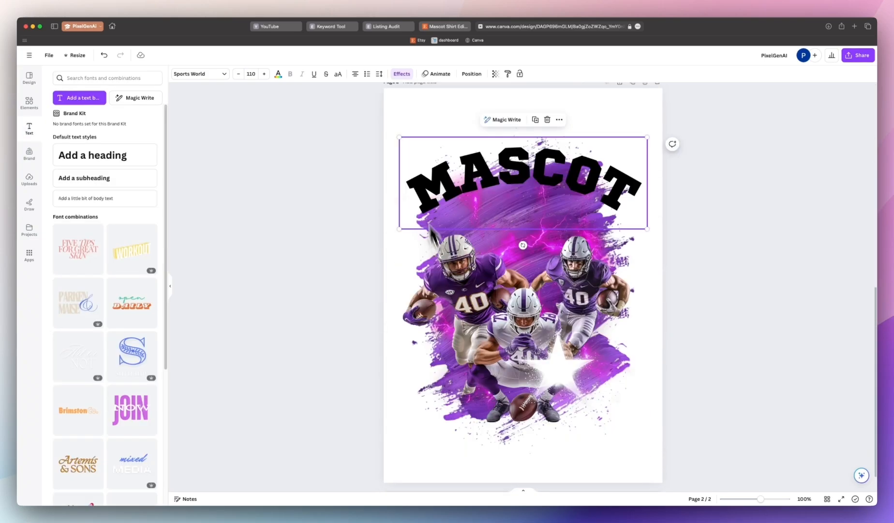
pyautogui.click(402, 76)
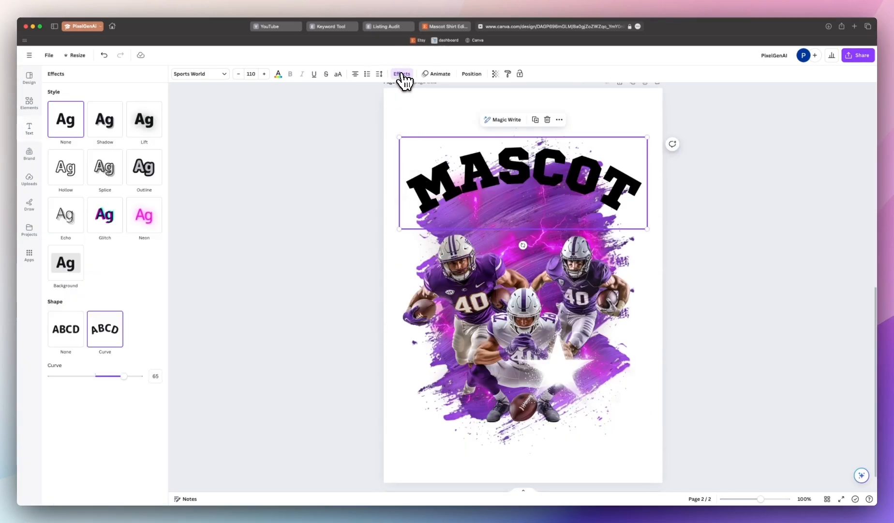
pyautogui.click(144, 177)
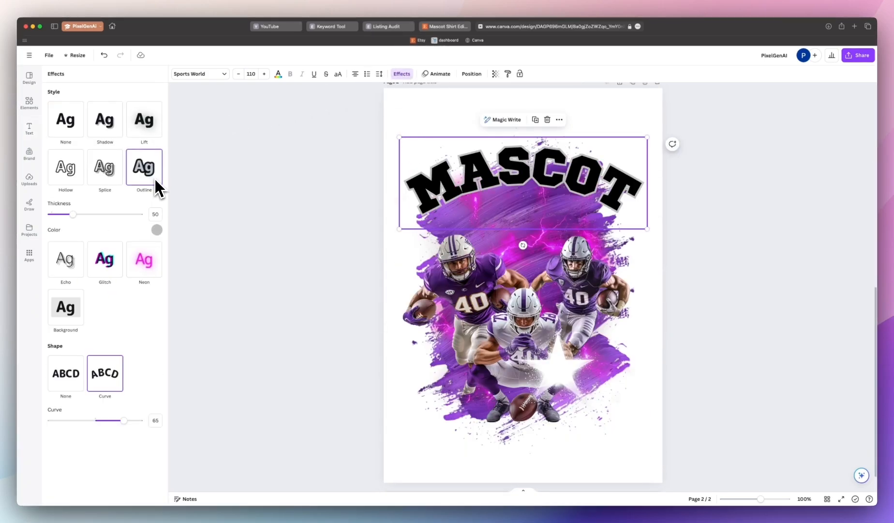
pyautogui.click(156, 229)
pyautogui.click(65, 364)
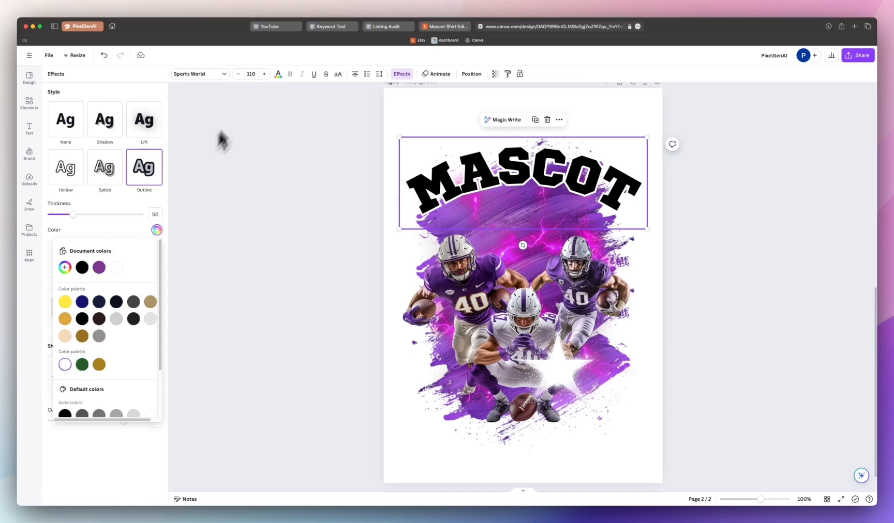
# Step: Change the MASCOT heading's text colour to purple
pyautogui.click(278, 74)
pyautogui.click(279, 73)
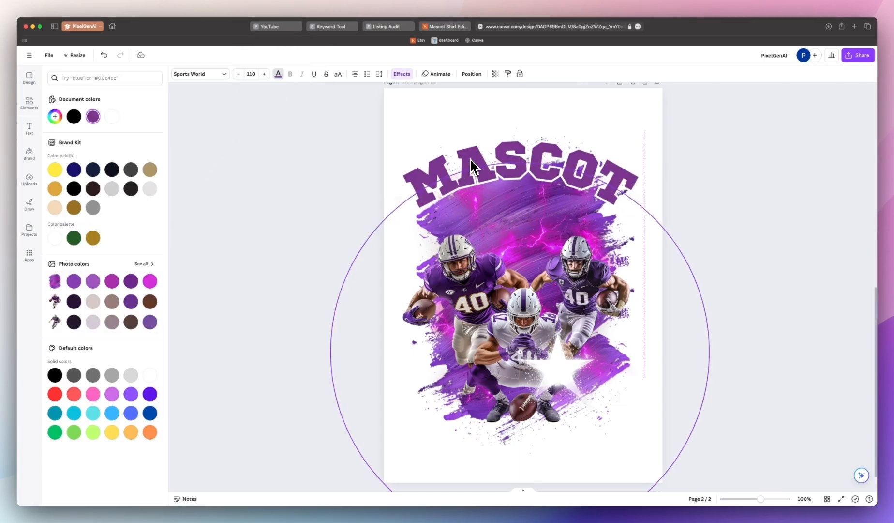
pyautogui.click(29, 127)
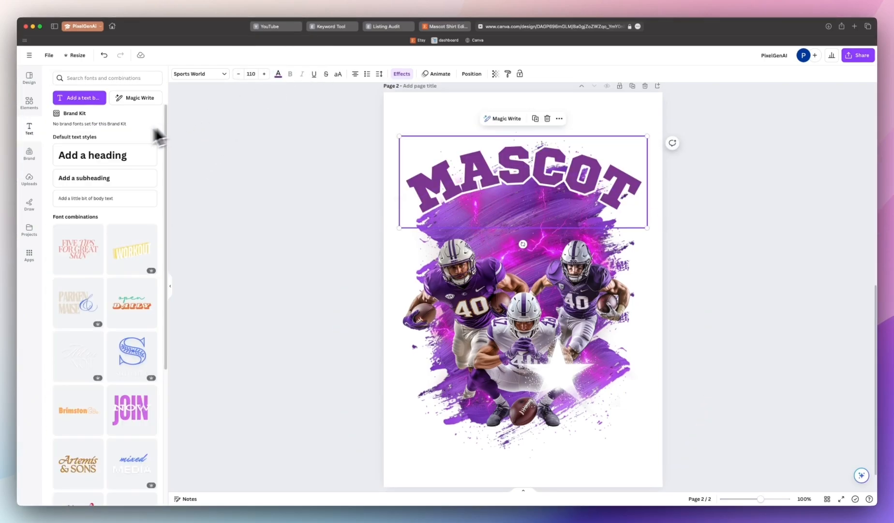
# Step: Add a new text box under the MASCOT heading and clear its placeholder text to enter the Football subtitle
pyautogui.click(92, 155)
pyautogui.moveTo(647, 260); pyautogui.dragTo(582, 251)
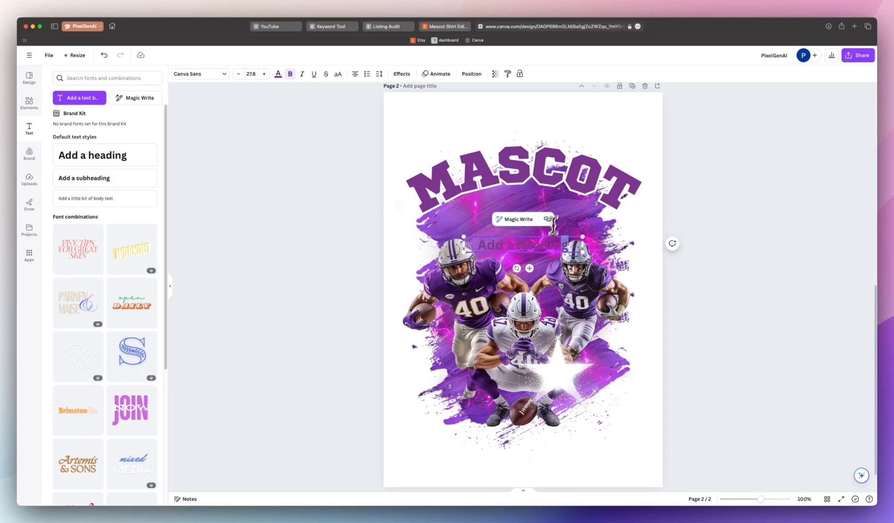
pyautogui.click(521, 247)
pyautogui.press('super+a')
pyautogui.press('BackSpace')
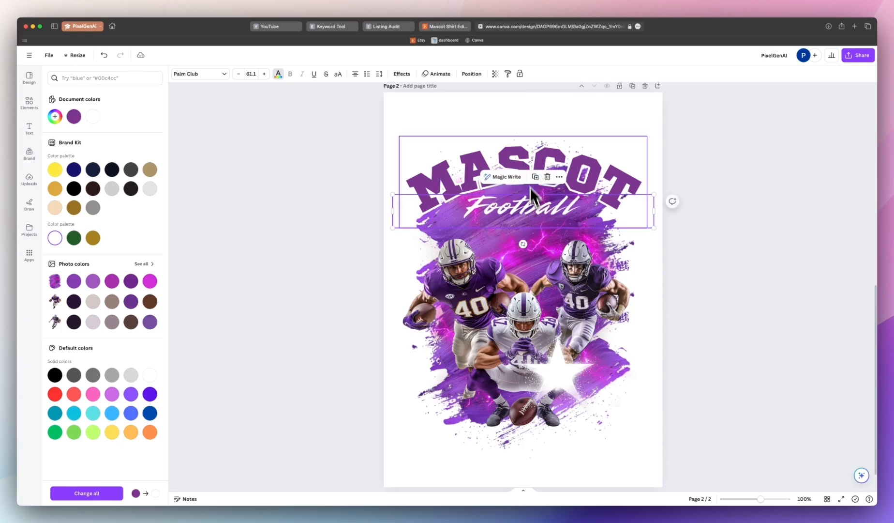
# Step: Apply an Outline effect to the Football subtitle and set the outline colour to the document purple
pyautogui.click(411, 77)
pyautogui.click(151, 169)
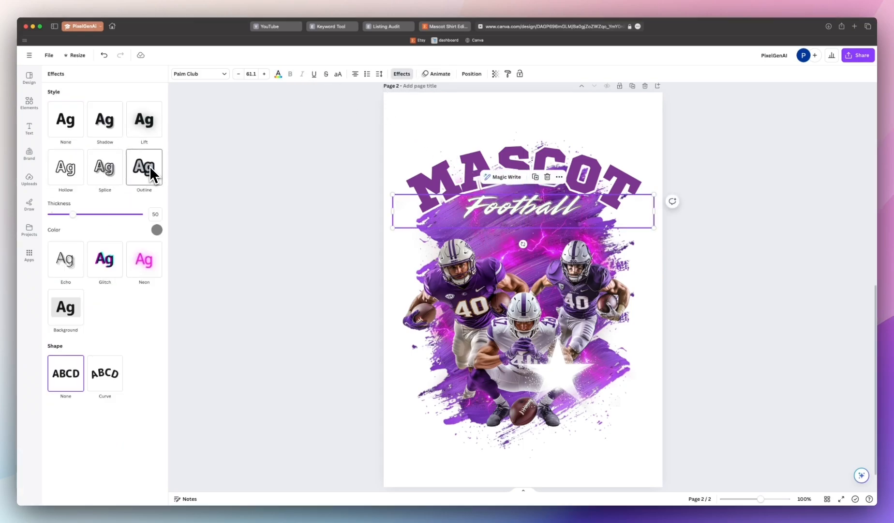
pyautogui.click(156, 229)
pyautogui.click(82, 266)
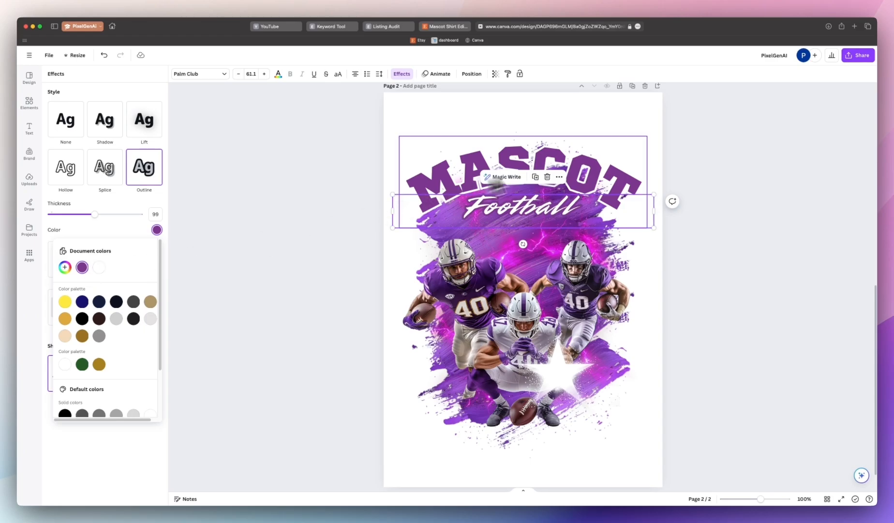
# Step: Widen the Football subtitle box, then nudge and rotate the star graphic behind the title
pyautogui.moveTo(656, 196); pyautogui.dragTo(678, 190)
pyautogui.click(560, 231)
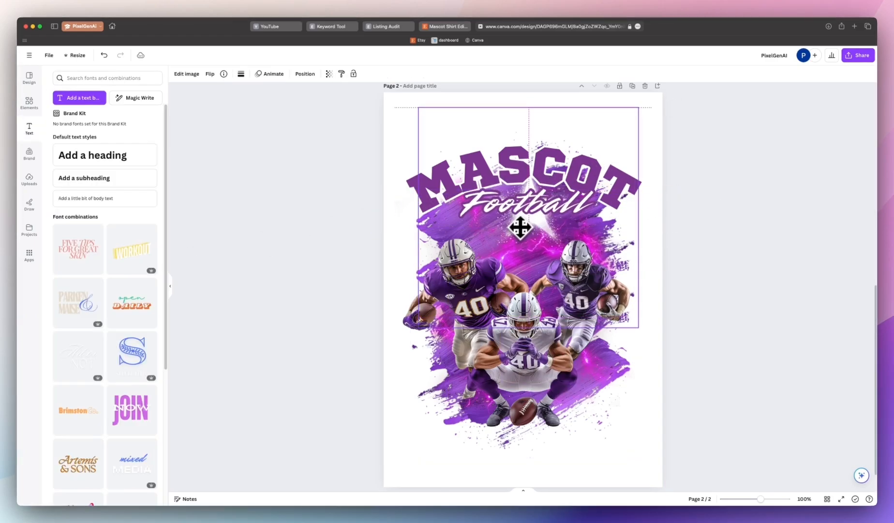
pyautogui.moveTo(520, 211); pyautogui.dragTo(514, 223)
pyautogui.scroll(8, 512, 225)
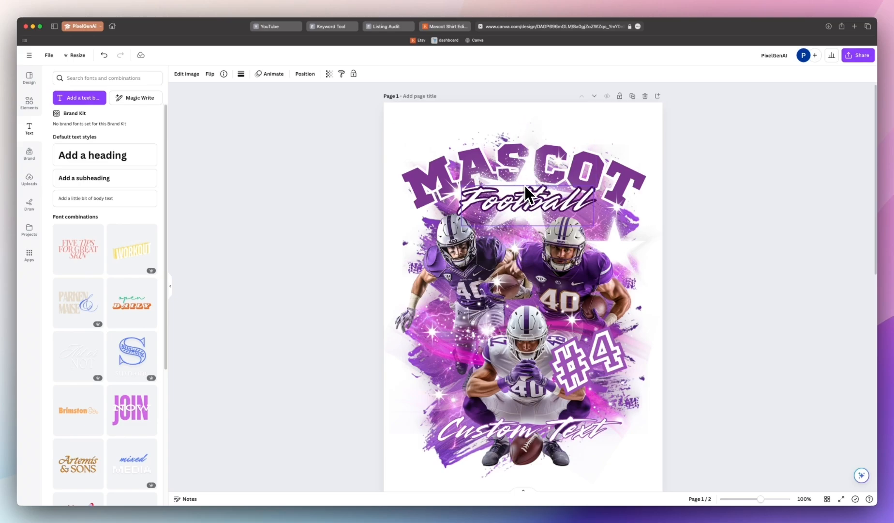
pyautogui.scroll(-8, 524, 185)
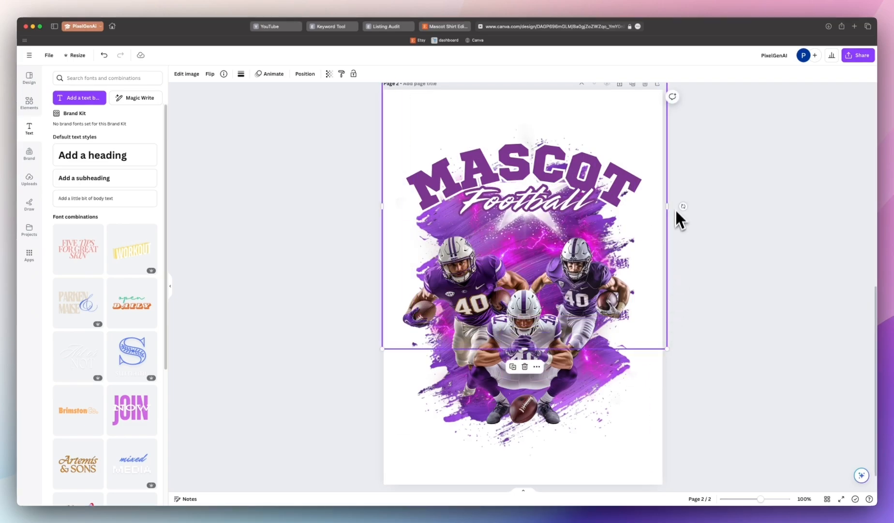
pyautogui.moveTo(683, 207); pyautogui.dragTo(688, 223)
# Step: Bring the Football subtitle forward and reposition and rotate the star graphic behind the players
pyautogui.click(543, 218)
pyautogui.press('super+bracketright')
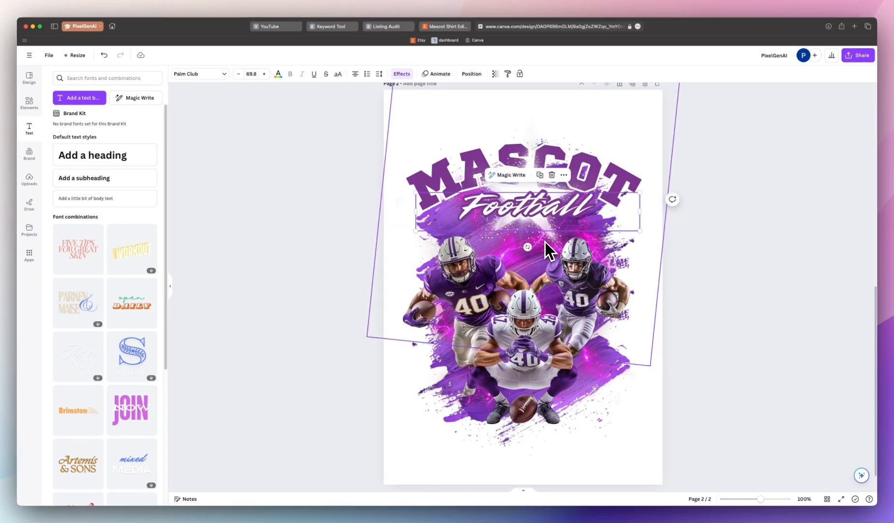
pyautogui.click(545, 242)
pyautogui.moveTo(552, 112); pyautogui.dragTo(625, 202)
pyautogui.moveTo(739, 196); pyautogui.dragTo(697, 185)
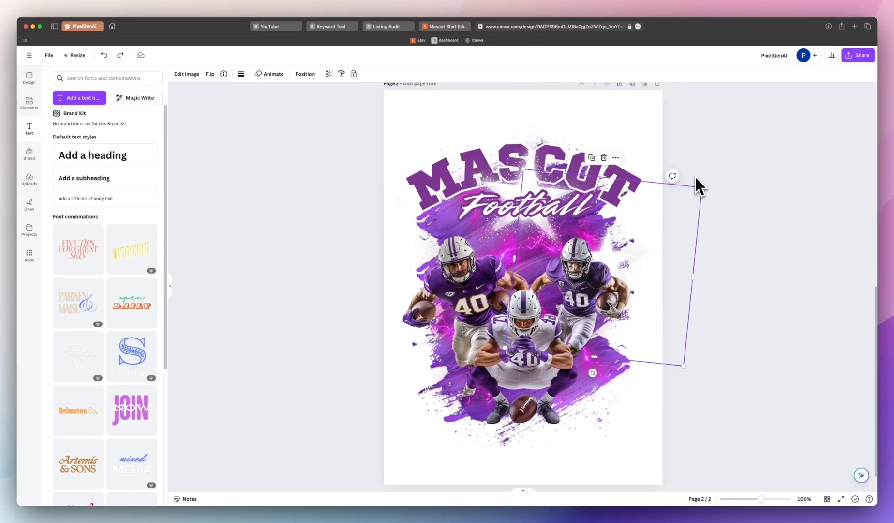
pyautogui.moveTo(593, 372); pyautogui.dragTo(672, 97)
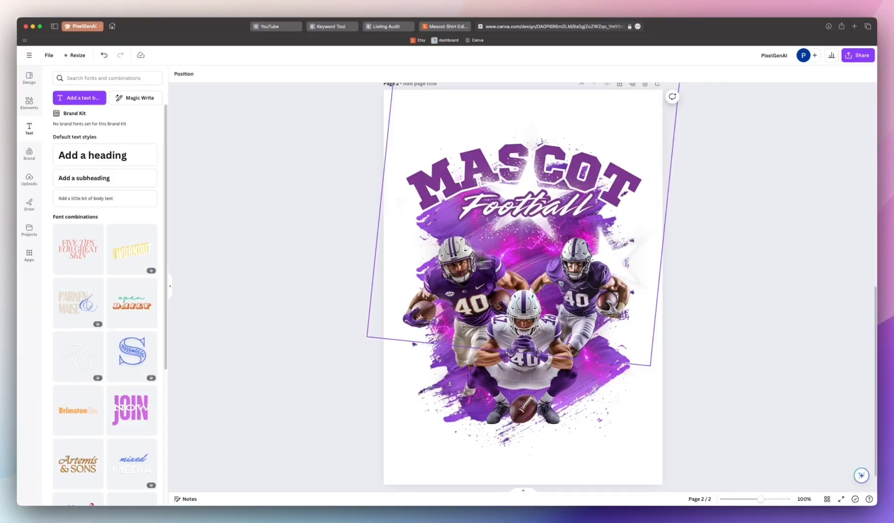
# Step: Compare with the page 1 reference design and undo the last change
pyautogui.scroll(10, 402, 248)
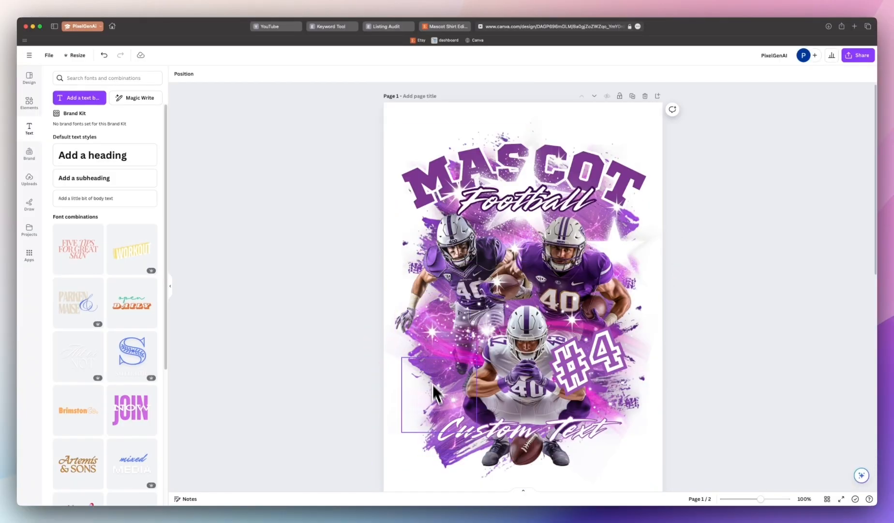
pyautogui.click(575, 323)
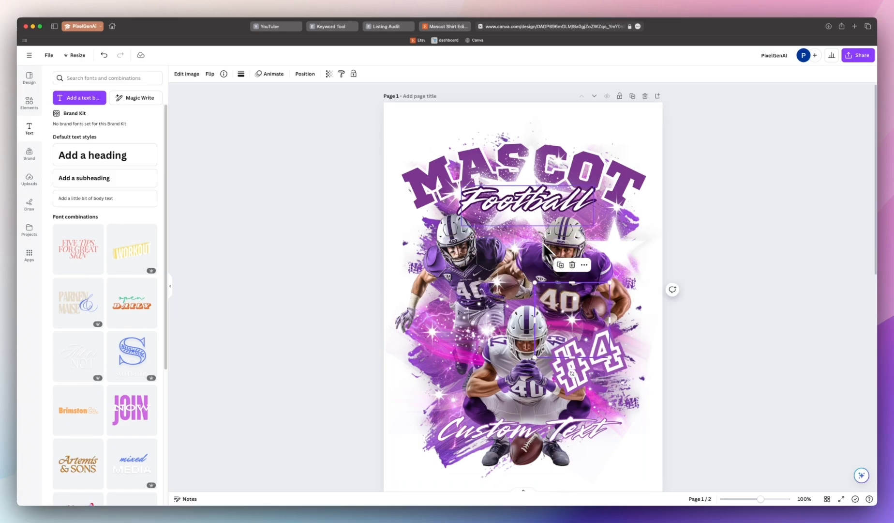
pyautogui.press('super+z')
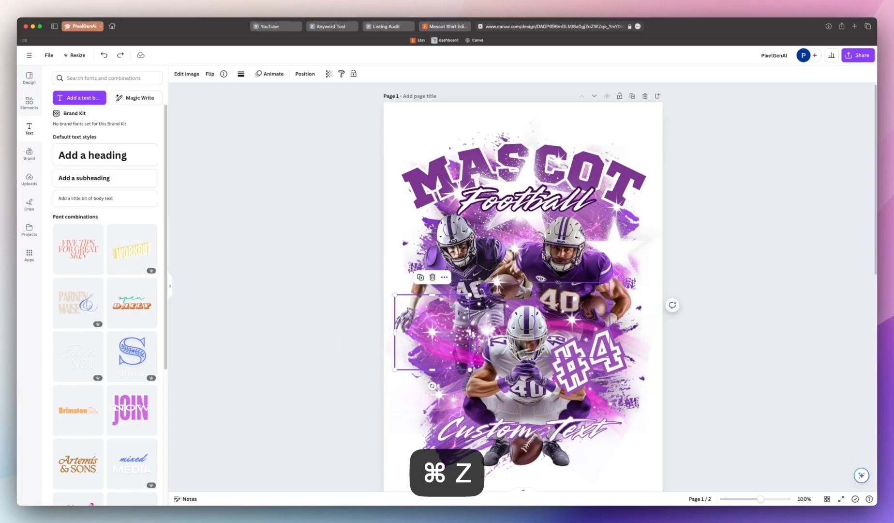
# Step: Edit the duplicated caption at the bottom of page 2, typing Text, then undo three edits
pyautogui.doubleClick(508, 435)
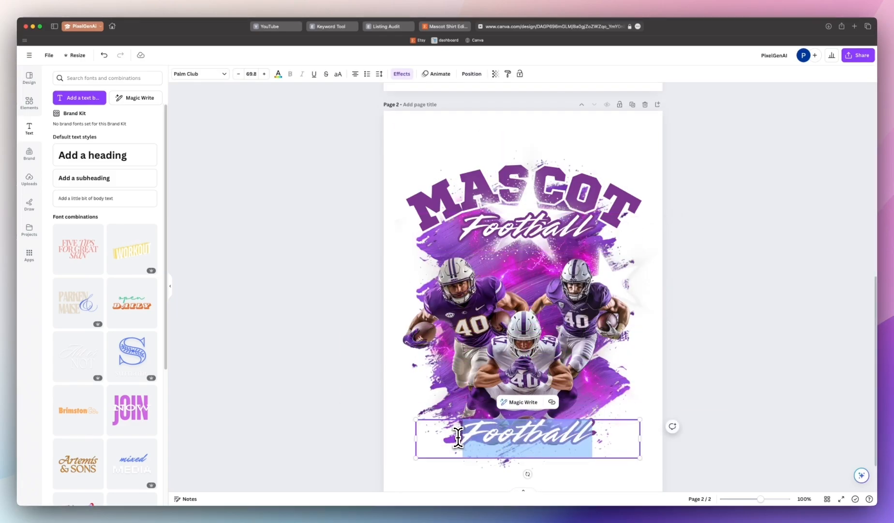
pyautogui.press('BackSpace')
pyautogui.write('Text')
pyautogui.press('super+z')
pyautogui.press('super+z')
pyautogui.press('super+z')
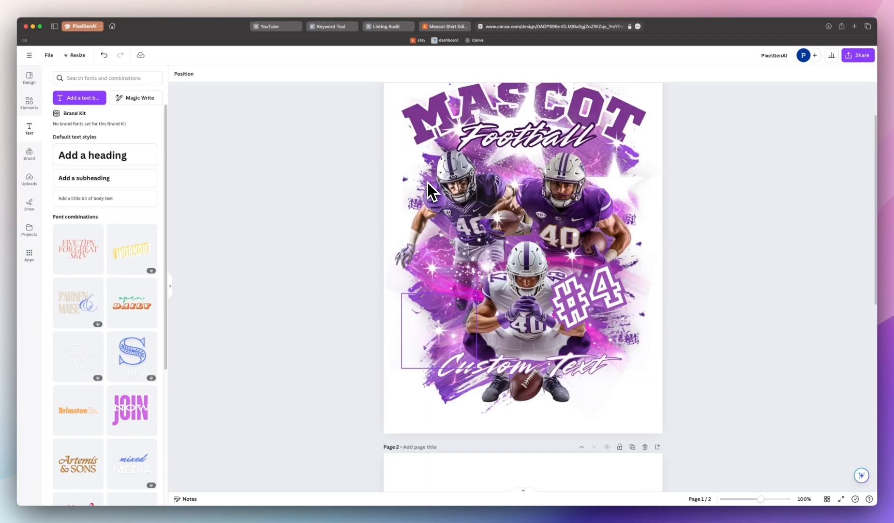
# Step: Switch to Photoshop, unlock the sparkle image's background layer and use Blend If to remove its black background
pyautogui.moveTo(864, 412); pyautogui.dragTo(818, 450)
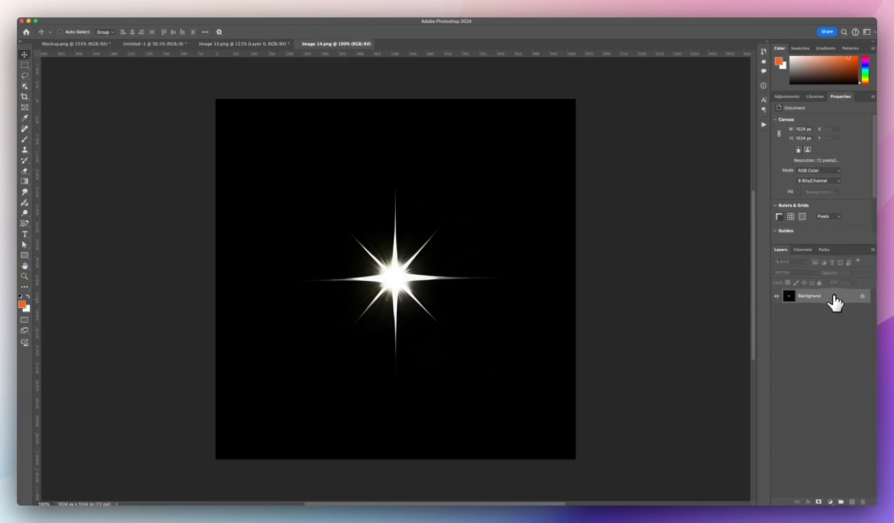
pyautogui.doubleClick(834, 297)
pyautogui.click(365, 180)
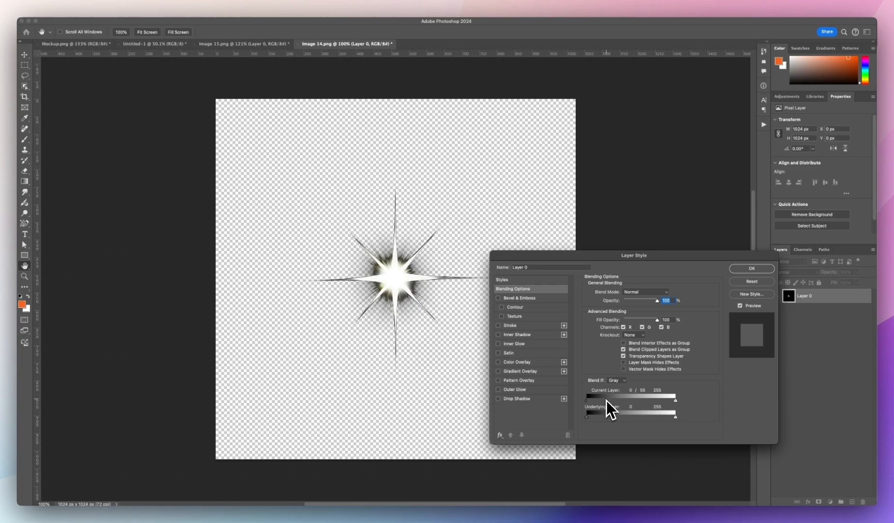
pyautogui.moveTo(607, 400); pyautogui.dragTo(629, 403)
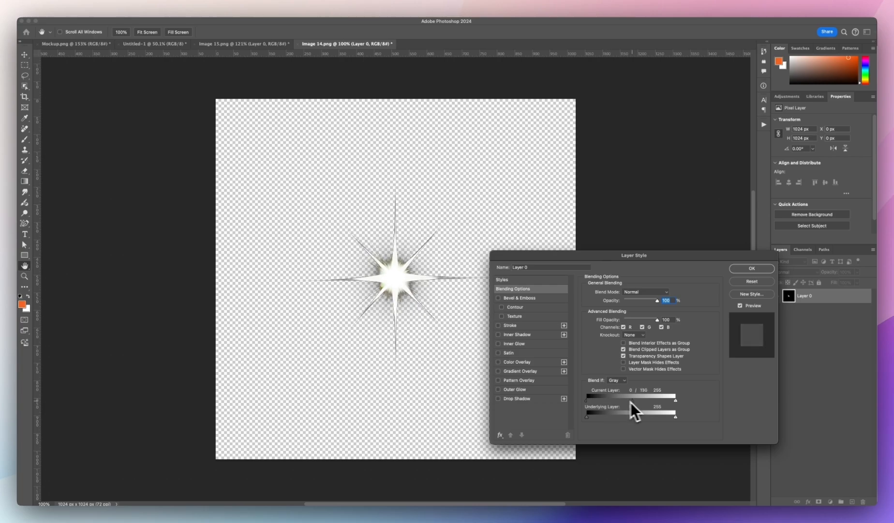
pyautogui.press('Return')
# Step: Export the sparkle layer as a PNG and upload it to the Canva design
pyautogui.press('v')
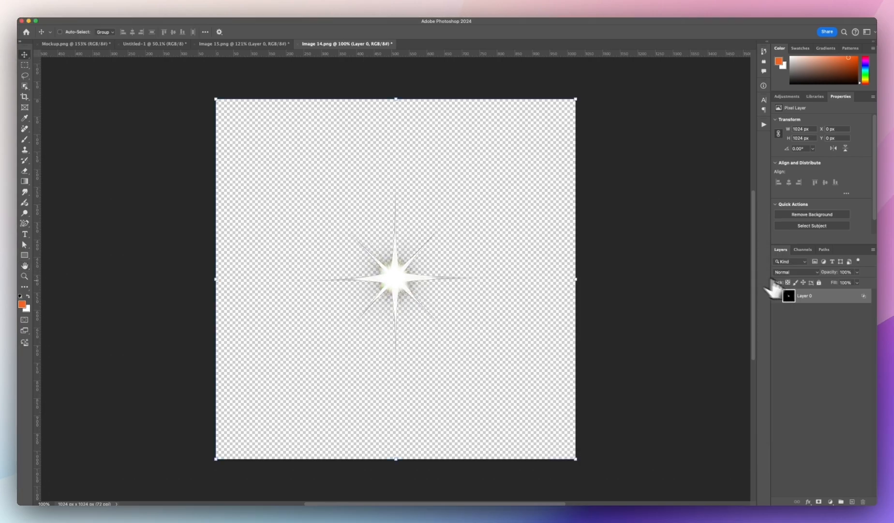
pyautogui.rightClick(809, 296)
pyautogui.click(821, 323)
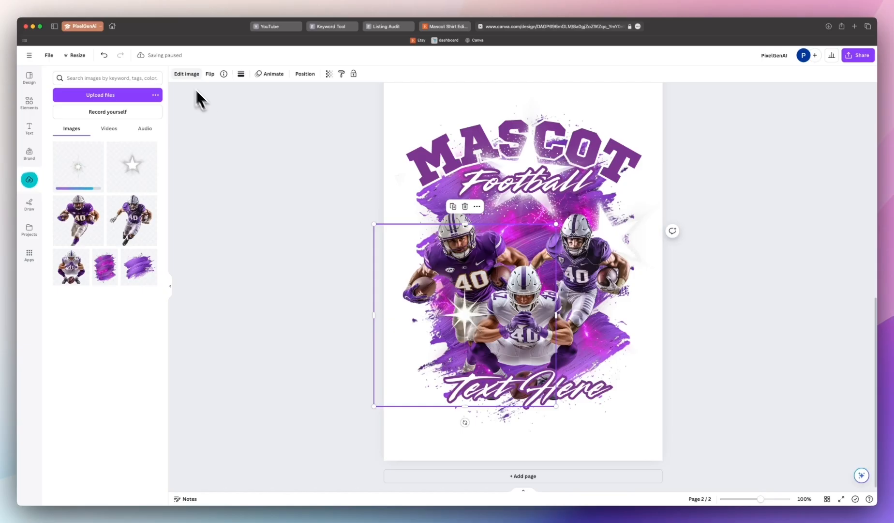
# Step: Adjust the sparkle image with brightness 100 and blacks -100
pyautogui.click(181, 77)
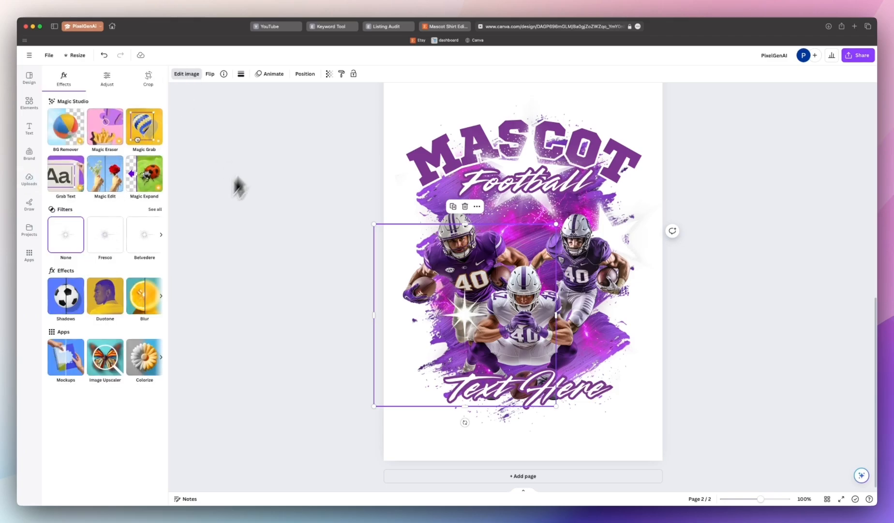
pyautogui.click(107, 78)
pyautogui.moveTo(92, 250); pyautogui.dragTo(164, 259)
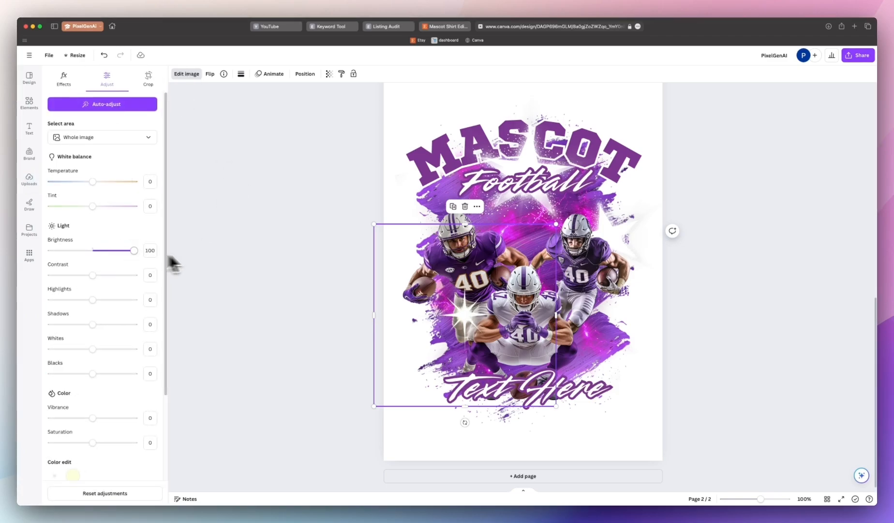
pyautogui.moveTo(93, 373); pyautogui.dragTo(37, 383)
# Step: Shrink the sparkle and place it among the players' helmets
pyautogui.moveTo(556, 406); pyautogui.dragTo(496, 347)
pyautogui.moveTo(455, 290); pyautogui.dragTo(454, 235)
pyautogui.moveTo(513, 267); pyautogui.dragTo(479, 233)
pyautogui.moveTo(435, 249); pyautogui.dragTo(488, 255)
pyautogui.moveTo(525, 282); pyautogui.dragTo(531, 237)
pyautogui.moveTo(522, 279); pyautogui.dragTo(522, 281)
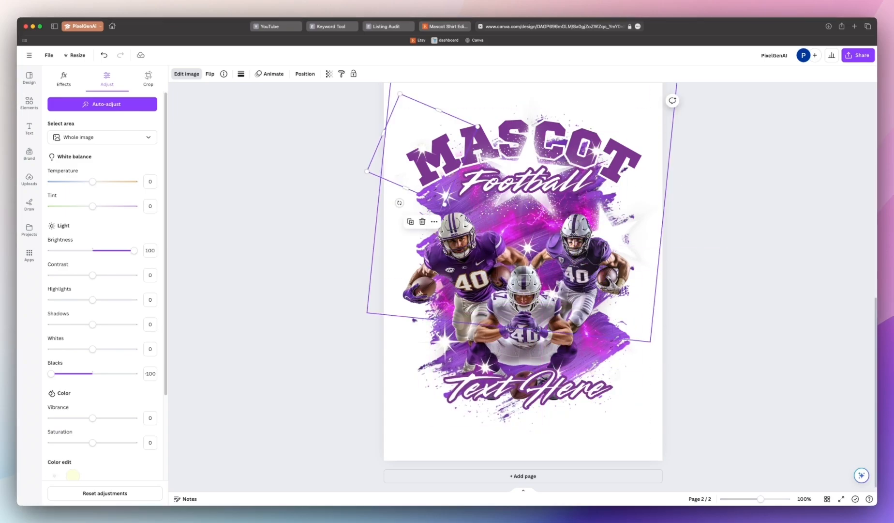
# Step: Examine the adjustment settings of the sparkle on the page 1 reference design
pyautogui.scroll(8, 443, 349)
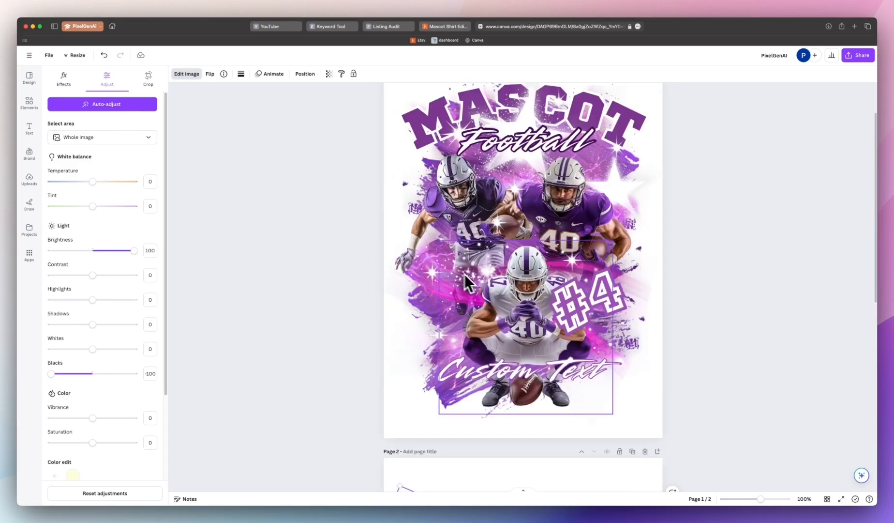
pyautogui.moveTo(486, 259); pyautogui.dragTo(493, 334)
pyautogui.click(472, 285)
pyautogui.press('super+z')
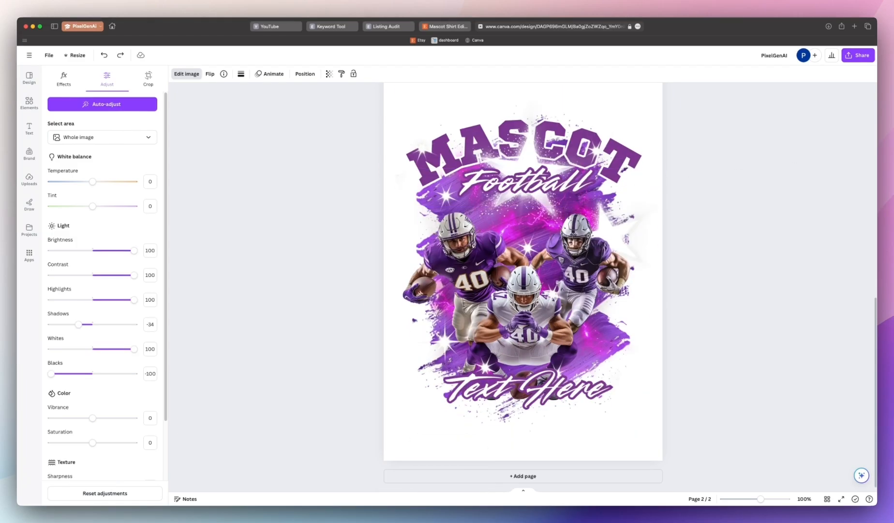
# Step: Switch to Photoshop, knock out the black background of a glitter burst image and bring it into the design
pyautogui.press('super+Tab')
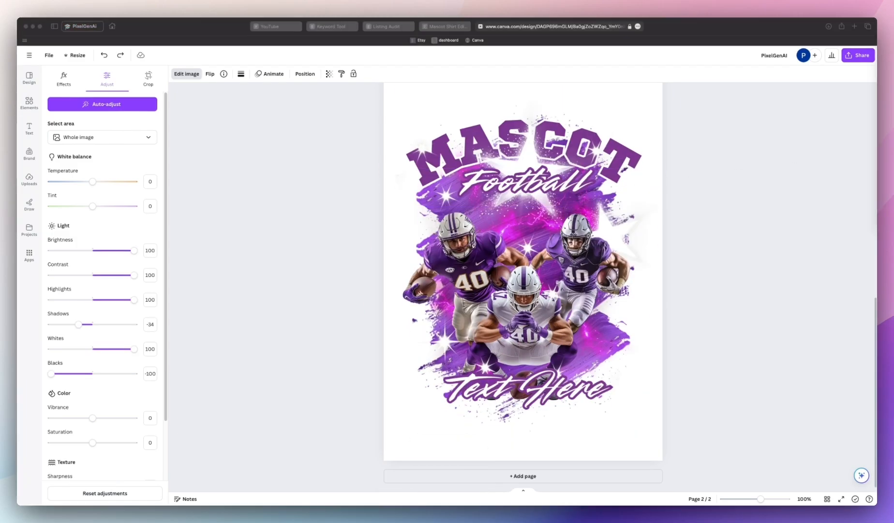
pyautogui.doubleClick(809, 295)
pyautogui.press('Return')
pyautogui.doubleClick(846, 296)
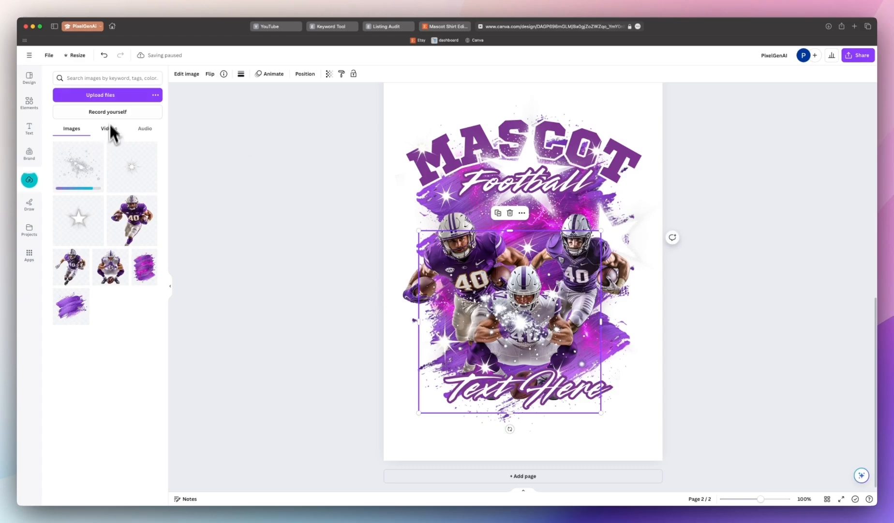
# Step: Adjust the glitter burst image with brightness 100 and blacks -100
pyautogui.click(186, 75)
pyautogui.click(107, 78)
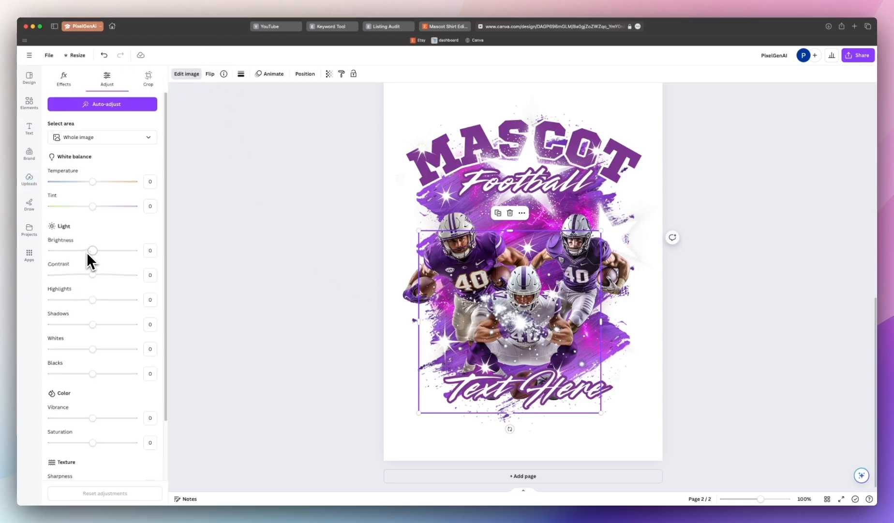
pyautogui.moveTo(92, 250); pyautogui.dragTo(134, 250)
pyautogui.moveTo(92, 373); pyautogui.dragTo(10, 395)
# Step: Try moving the glitter burst and changing its layer order, then undo three changes
pyautogui.moveTo(519, 350); pyautogui.dragTo(522, 340)
pyautogui.press('super+bracketleft')
pyautogui.press('super+bracketright')
pyautogui.moveTo(604, 222); pyautogui.dragTo(644, 182)
pyautogui.moveTo(427, 284); pyautogui.dragTo(442, 294)
pyautogui.scroll(2, 622, 286)
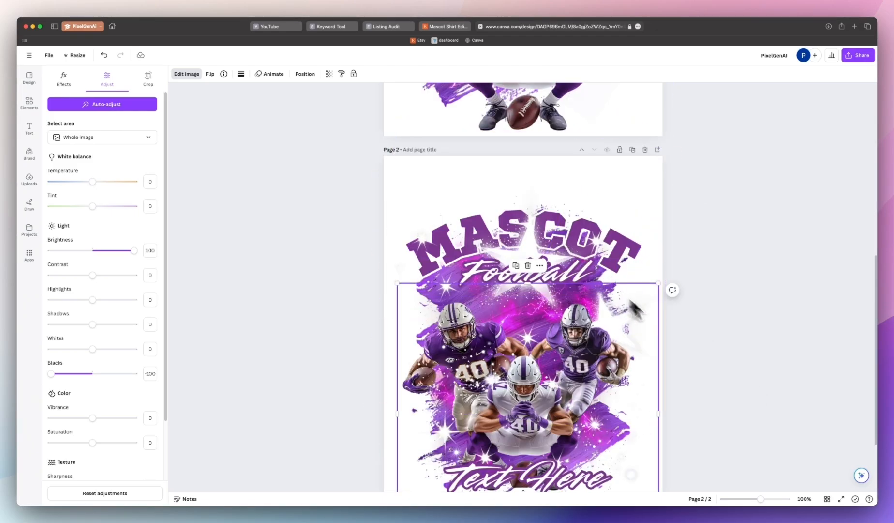
pyautogui.press('super+z')
pyautogui.press('super+z')
pyautogui.press('super+z')
pyautogui.press('super+z')
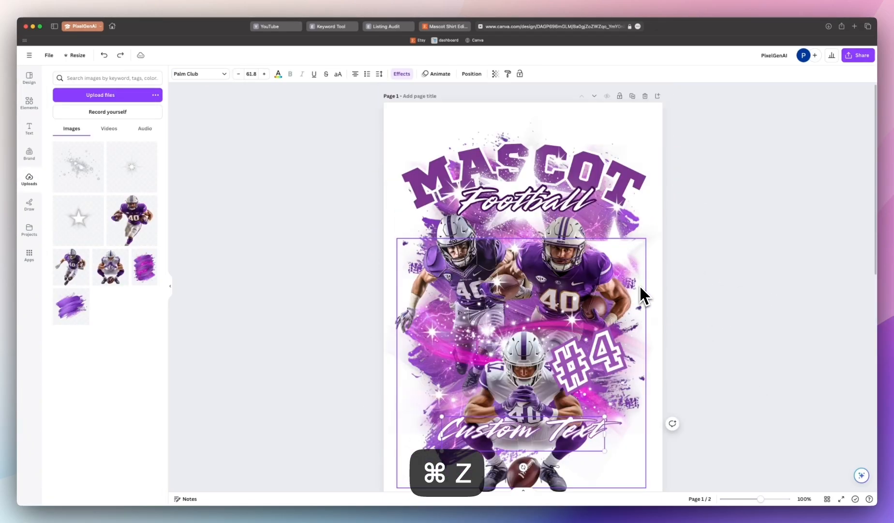
# Step: Examine the placement of the glow graphics on the page 1 reference design
pyautogui.click(671, 338)
pyautogui.click(653, 351)
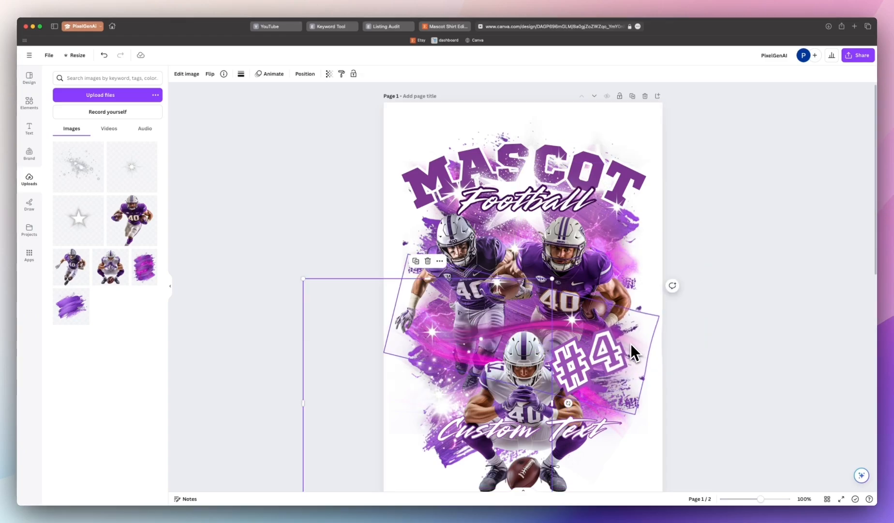
pyautogui.moveTo(632, 344)
pyautogui.mouseDown()
pyautogui.moveTo(654, 284)
pyautogui.moveTo(641, 340)
pyautogui.mouseUp()
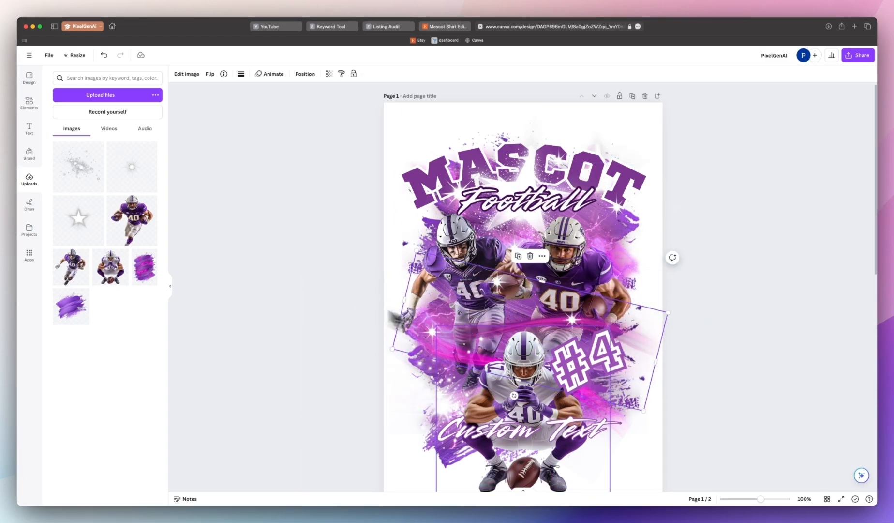
pyautogui.press('super+z')
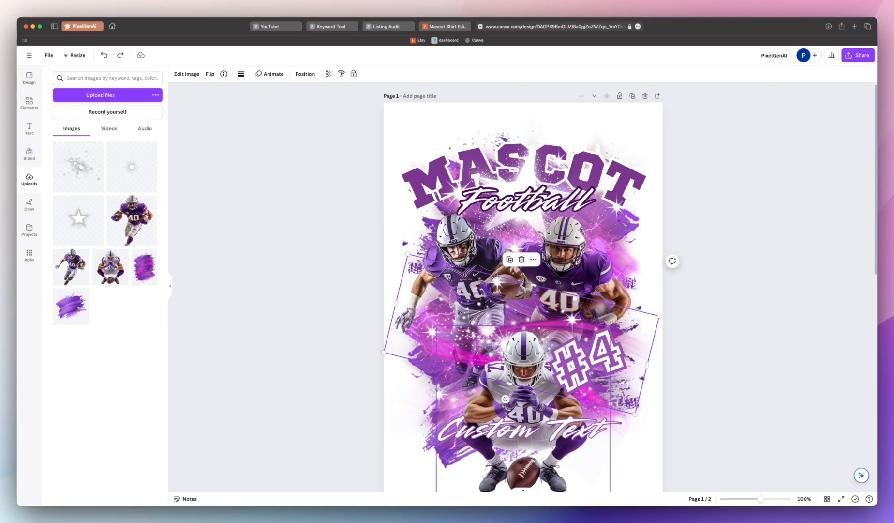
# Step: In Photoshop, unlock the light-streak wave layer and use Blend If to remove its black background
pyautogui.scroll(-10, 514, 332)
pyautogui.scroll(-3, 549, 292)
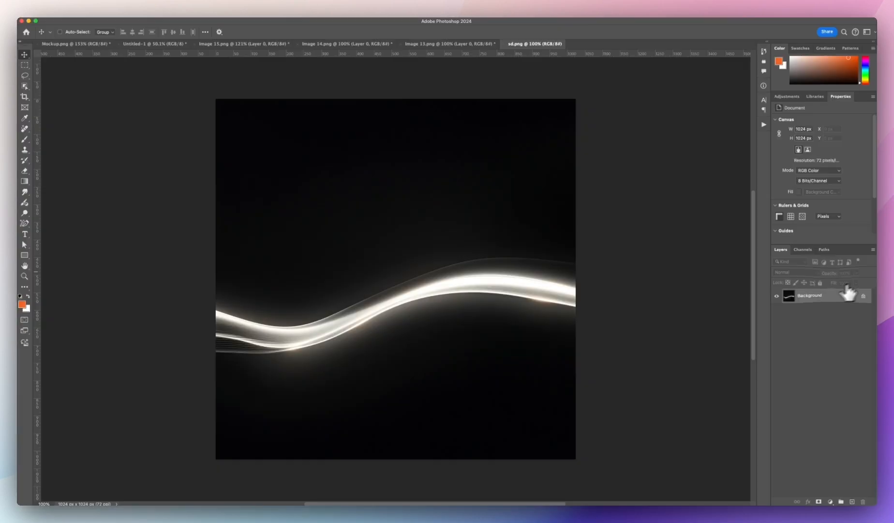
pyautogui.doubleClick(844, 294)
pyautogui.click(366, 182)
pyautogui.doubleClick(843, 295)
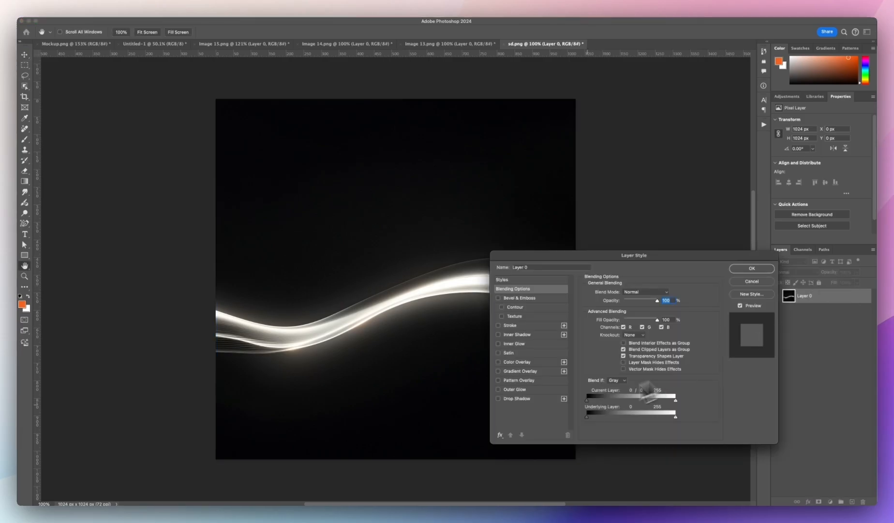
pyautogui.moveTo(589, 404); pyautogui.dragTo(591, 404)
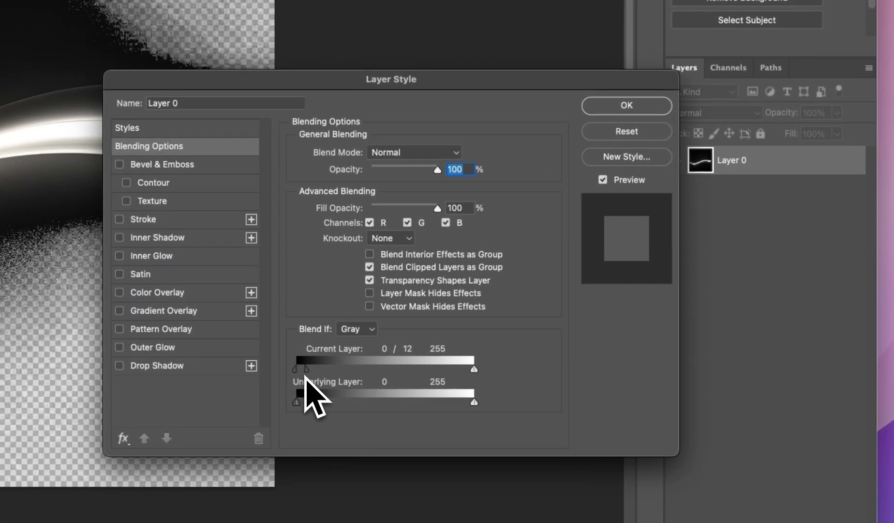
pyautogui.press('Return')
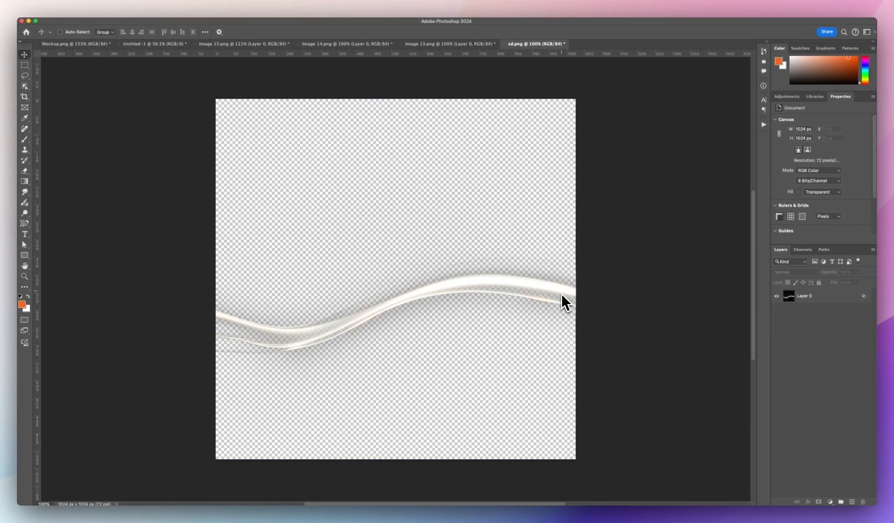
pyautogui.click(560, 295)
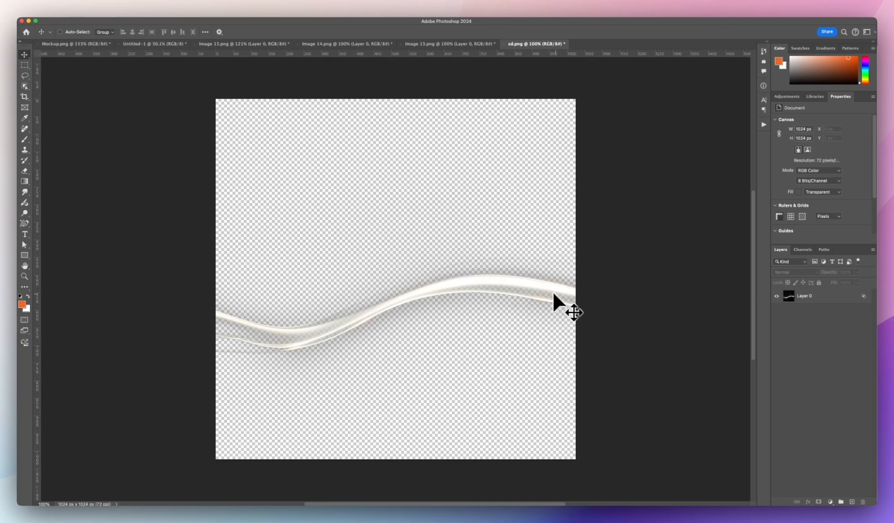
pyautogui.click(554, 294)
pyautogui.press('Escape')
pyautogui.click(804, 296)
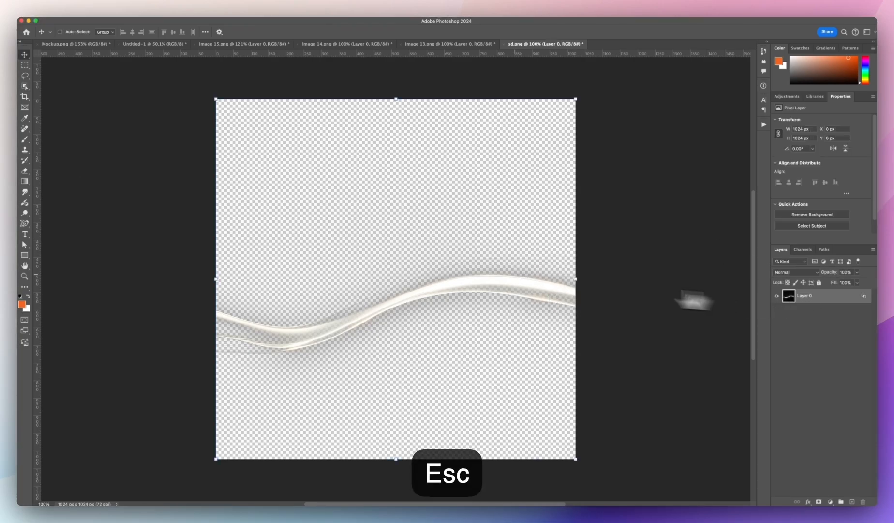
pyautogui.moveTo(479, 286); pyautogui.dragTo(475, 293)
pyautogui.press('super+z')
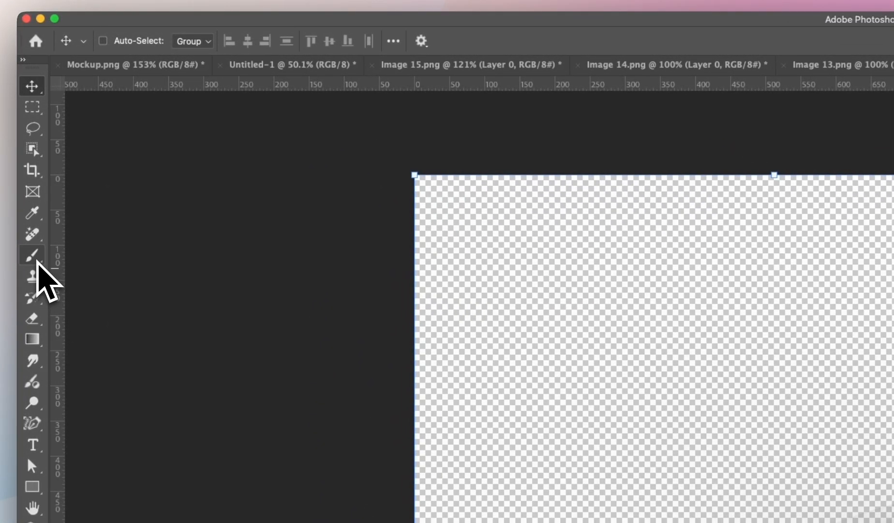
# Step: Fade both ends of the light streak by brushing on a layer mask, then quick export the layer as PNG
pyautogui.click(30, 225)
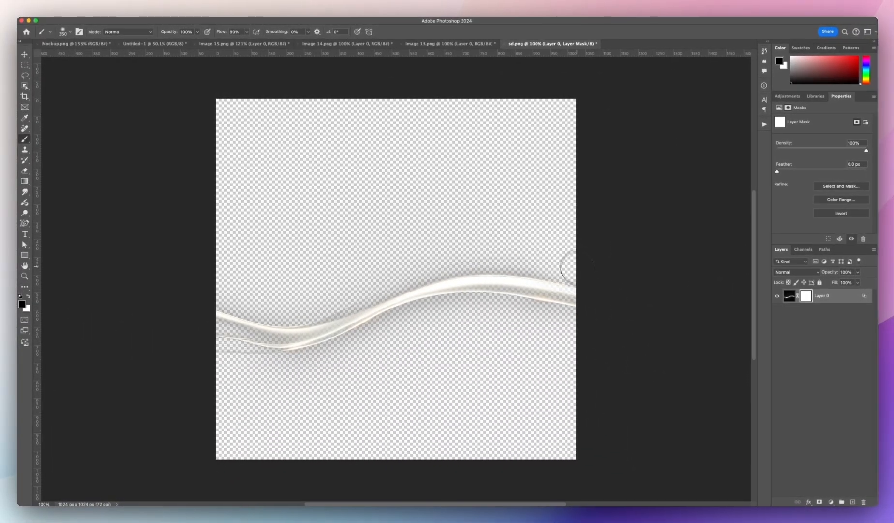
pyautogui.moveTo(479, 350)
pyautogui.mouseDown()
pyautogui.moveTo(523, 327)
pyautogui.moveTo(572, 262)
pyautogui.mouseUp()
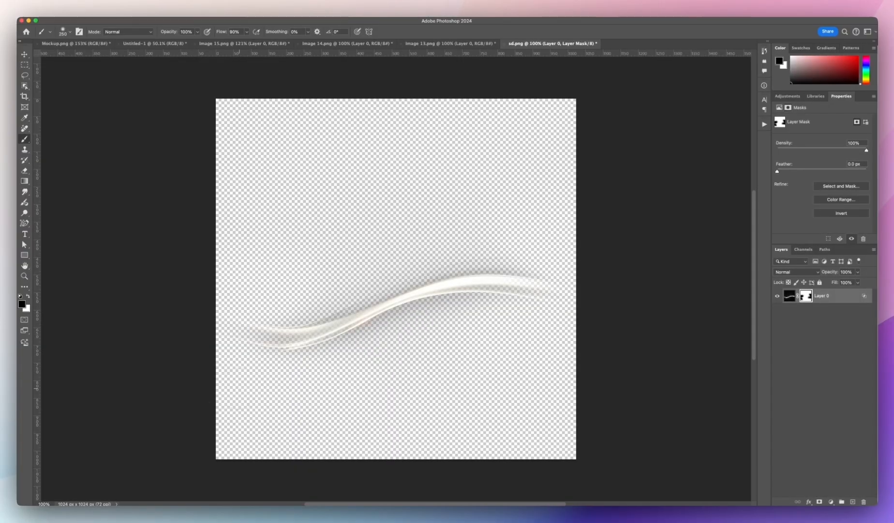
pyautogui.rightClick(822, 295)
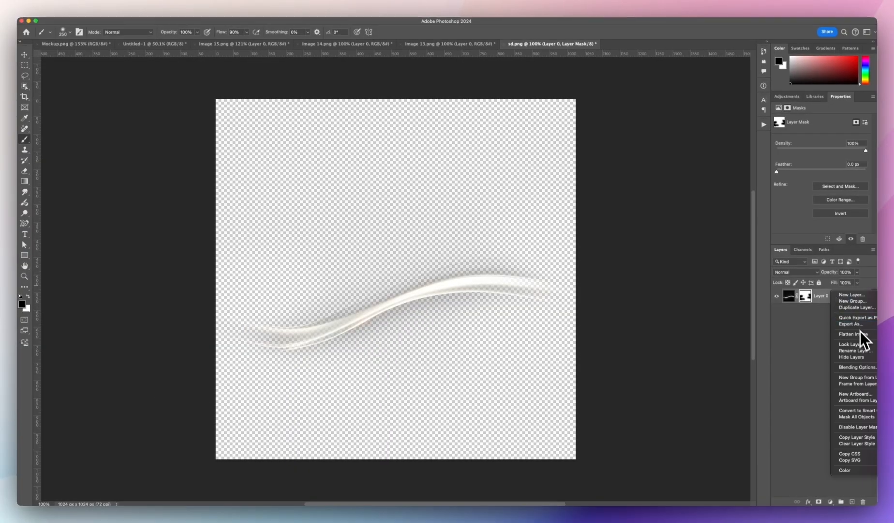
pyautogui.click(868, 318)
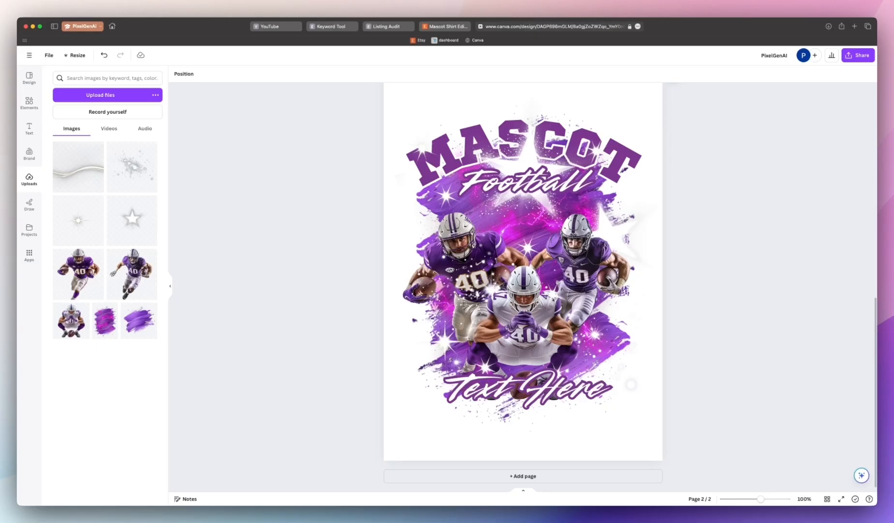
# Step: Place the exported light streak on page 2 and enlarge it across the players
pyautogui.moveTo(444, 293); pyautogui.dragTo(436, 300)
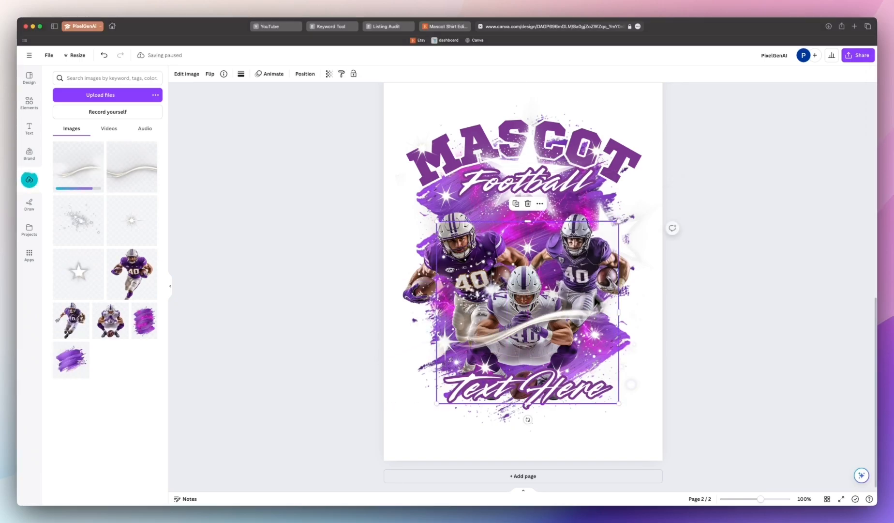
pyautogui.moveTo(620, 221); pyautogui.dragTo(657, 207)
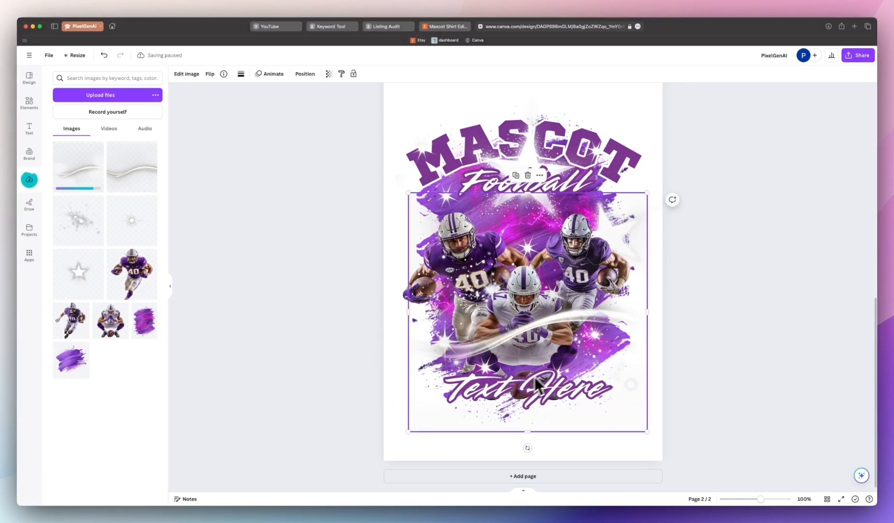
# Step: Apply the Pop duotone effect to the light streak
pyautogui.click(180, 75)
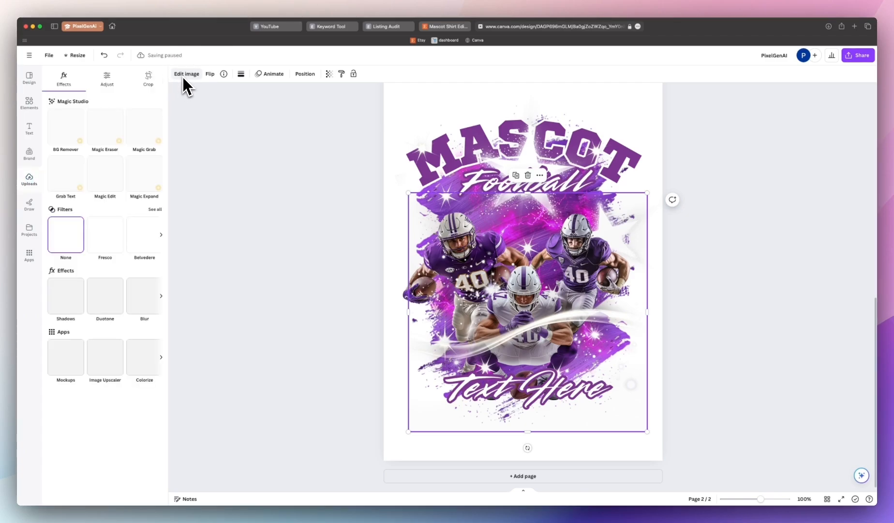
pyautogui.click(103, 297)
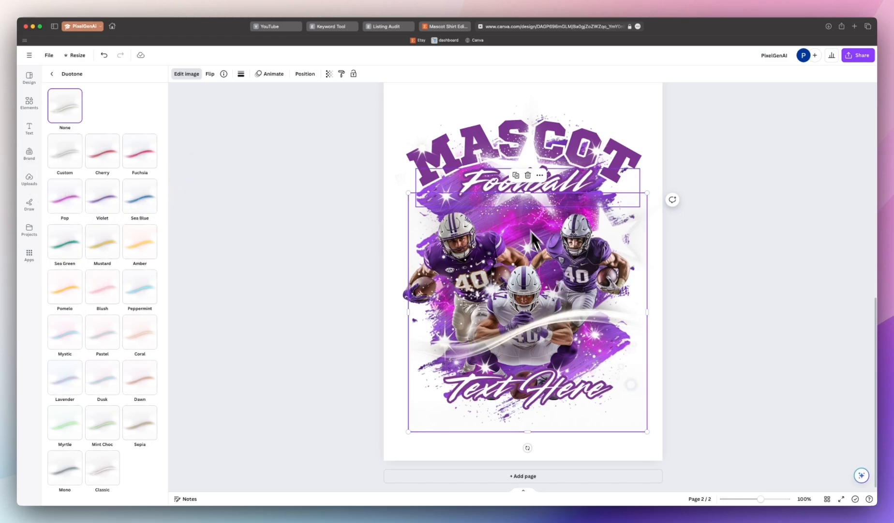
pyautogui.click(69, 199)
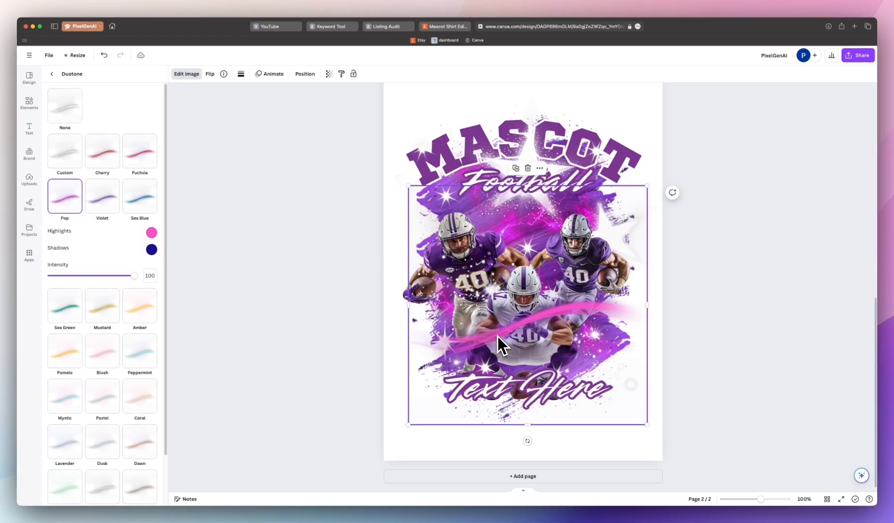
# Step: Try reordering the light streak in the layers list, then undo two changes
pyautogui.rightClick(609, 356)
pyautogui.moveTo(664, 369)
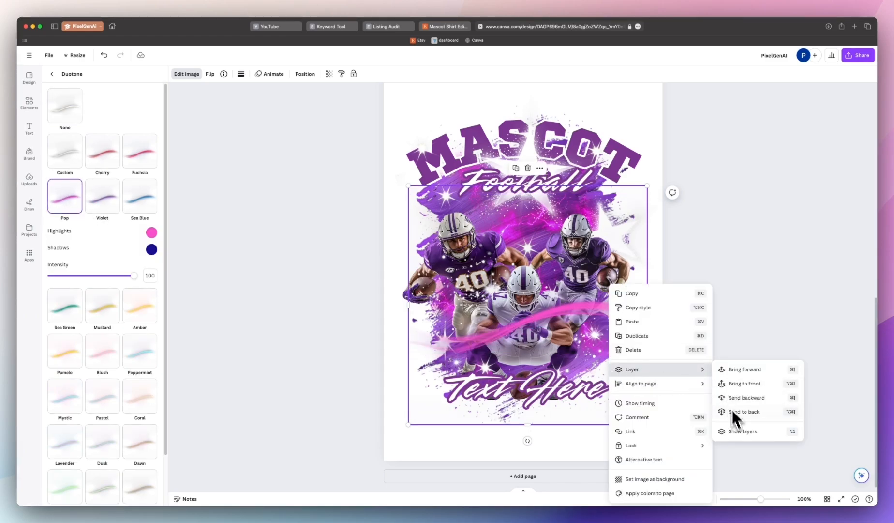
pyautogui.click(735, 431)
pyautogui.moveTo(65, 214)
pyautogui.mouseDown()
pyautogui.moveTo(50, 419)
pyautogui.moveTo(67, 412)
pyautogui.moveTo(58, 389)
pyautogui.mouseUp()
pyautogui.press('super+z')
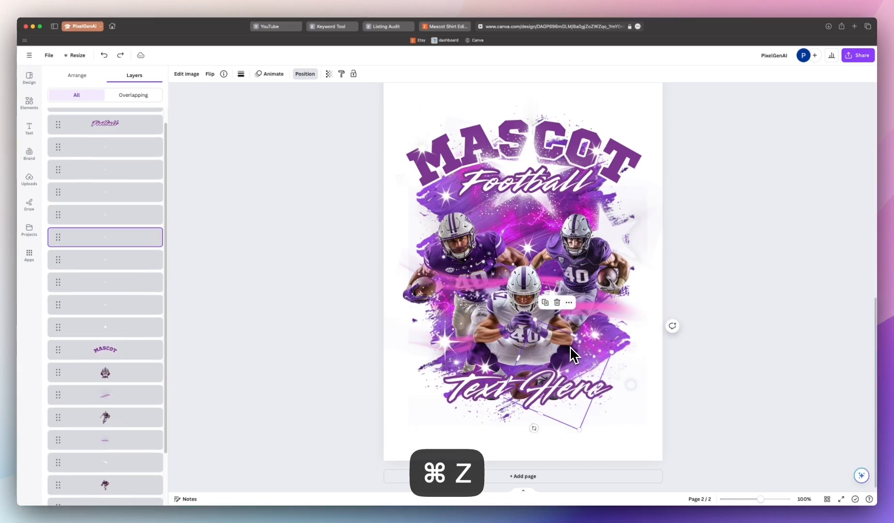
pyautogui.press('super+z')
# Step: Select the center player in the layers list and nudge it slightly on the page
pyautogui.click(142, 377)
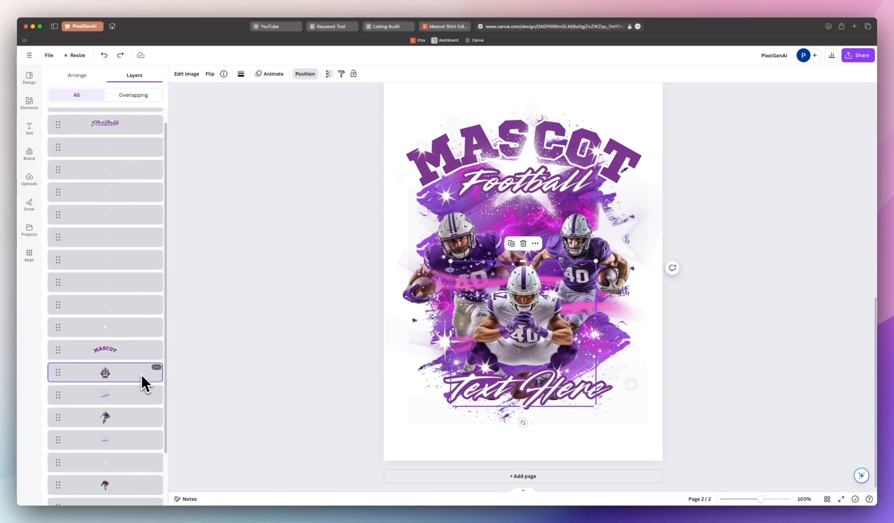
pyautogui.moveTo(573, 314); pyautogui.dragTo(575, 319)
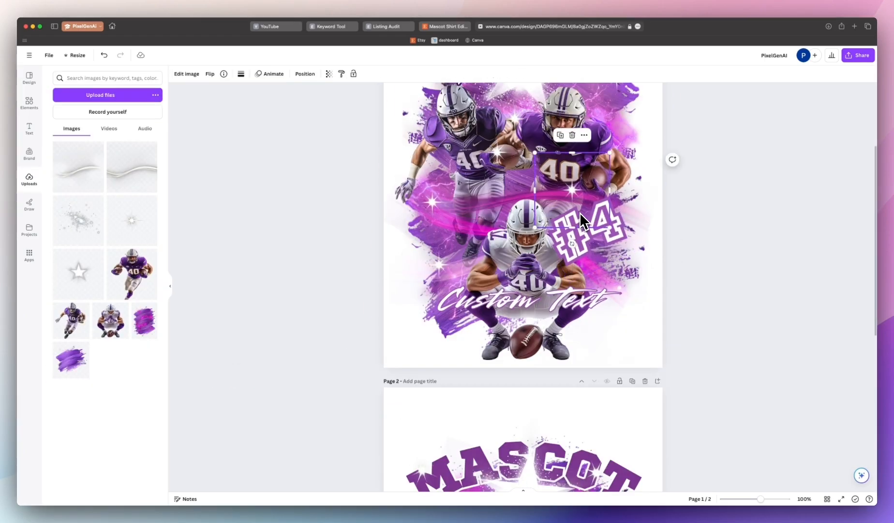
# Step: Copy the #4 number text from page 1 and paste it onto page 2 beside the center player
pyautogui.click(580, 242)
pyautogui.press('super+c')
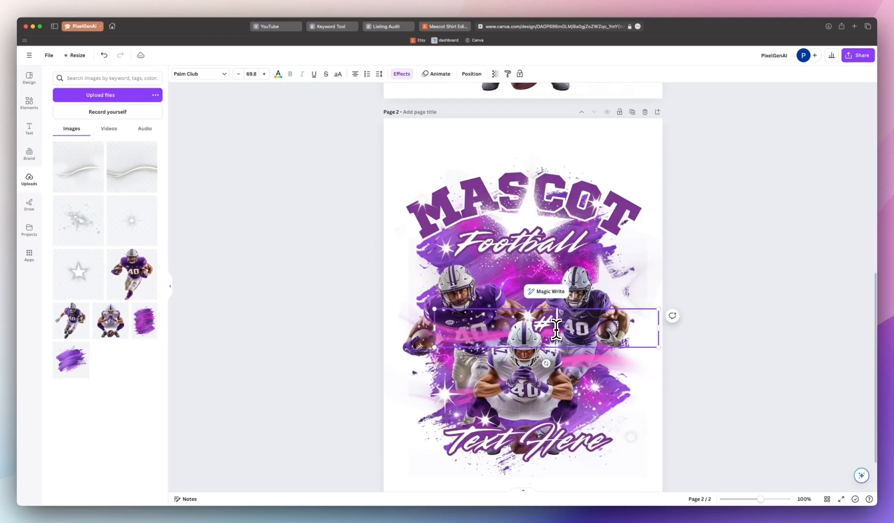
pyautogui.write('4')
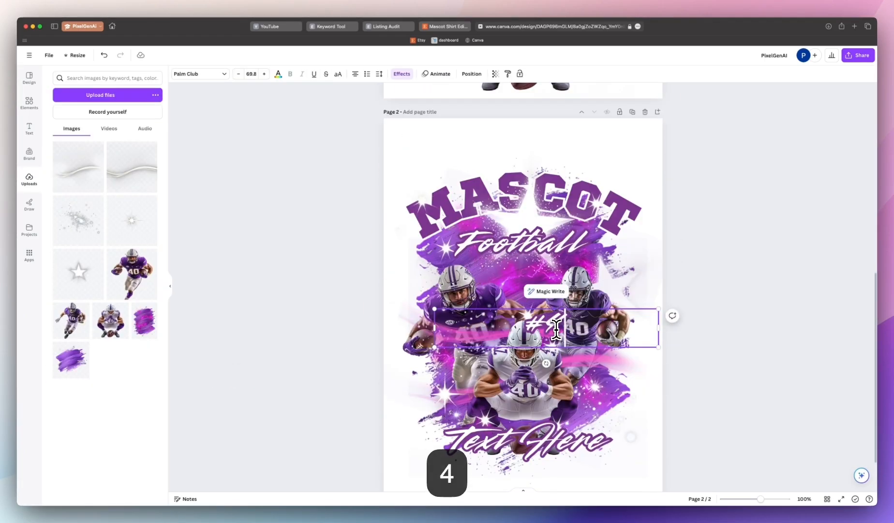
pyautogui.press('Escape')
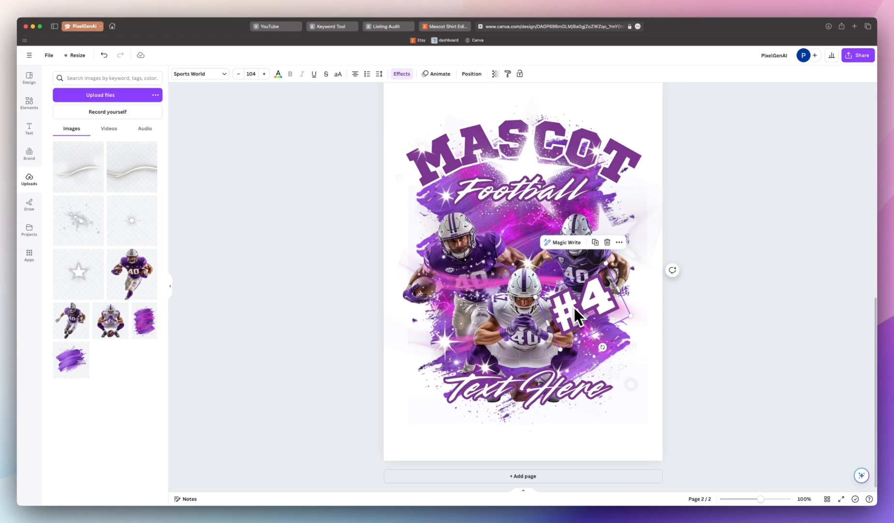
# Step: Open the font list for the #4 text and search for price
pyautogui.click(203, 74)
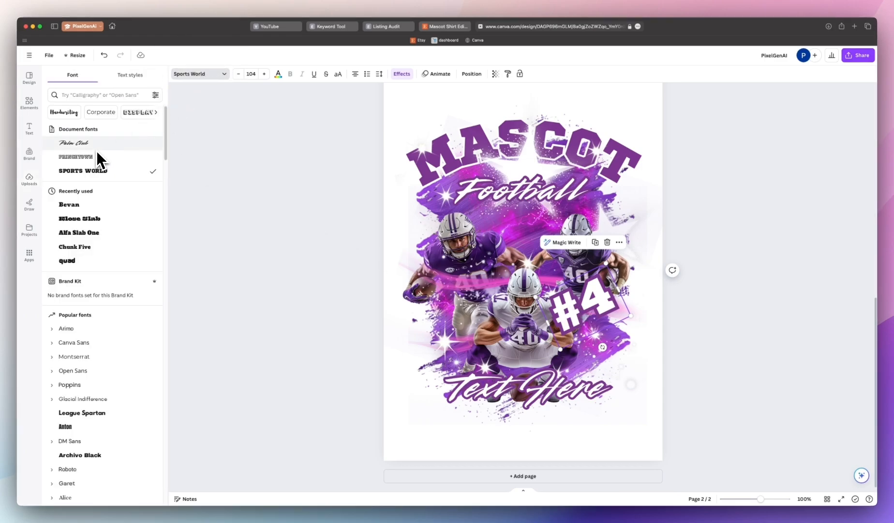
pyautogui.click(92, 93)
pyautogui.write('price')
pyautogui.press('super+a')
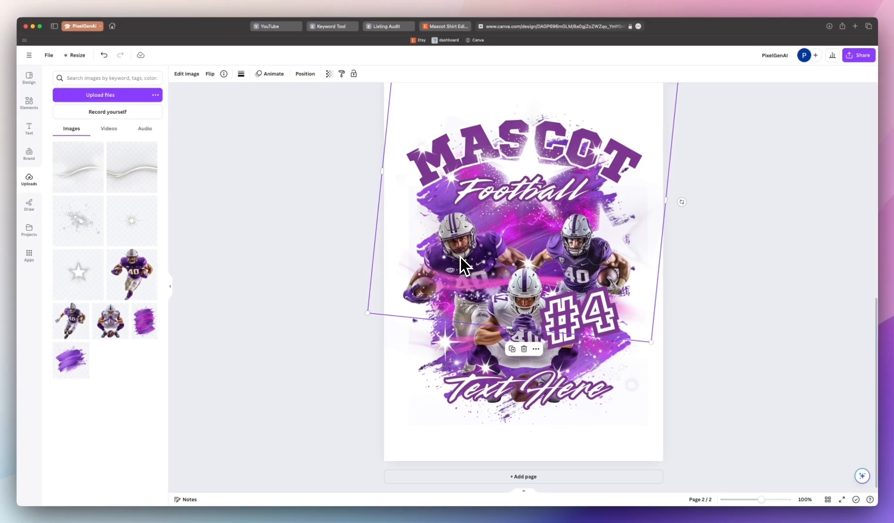